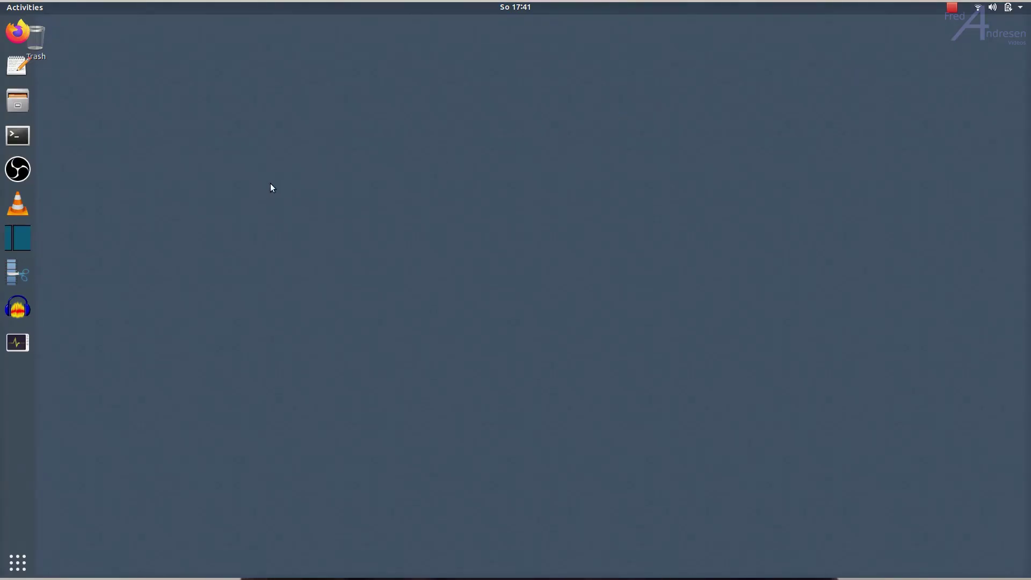
- Launch OBS Studio and add a new scene named SwingStudio
{"action": "left_click", "coordinate": [17, 173]}
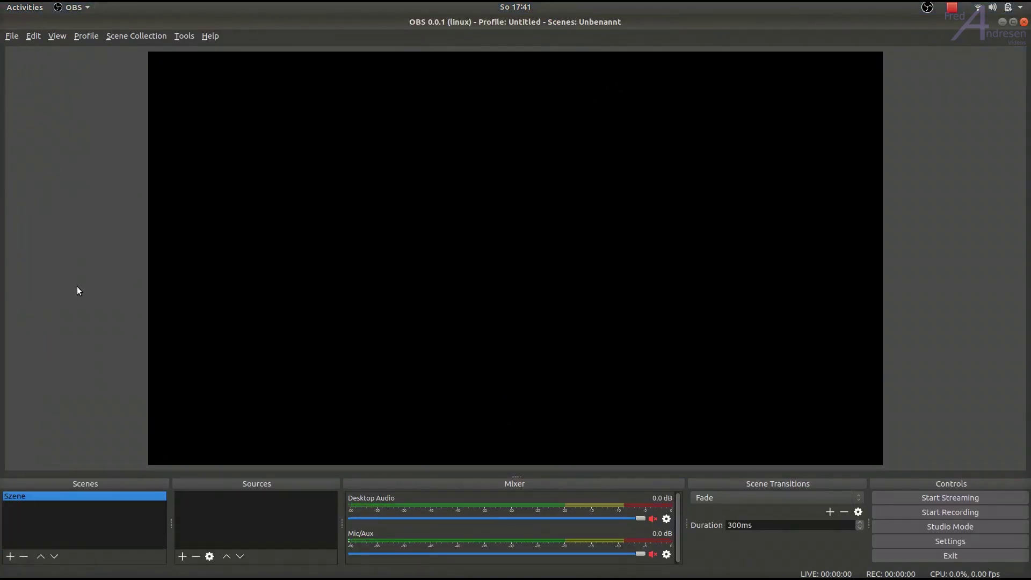
{"action": "left_click", "coordinate": [10, 557]}
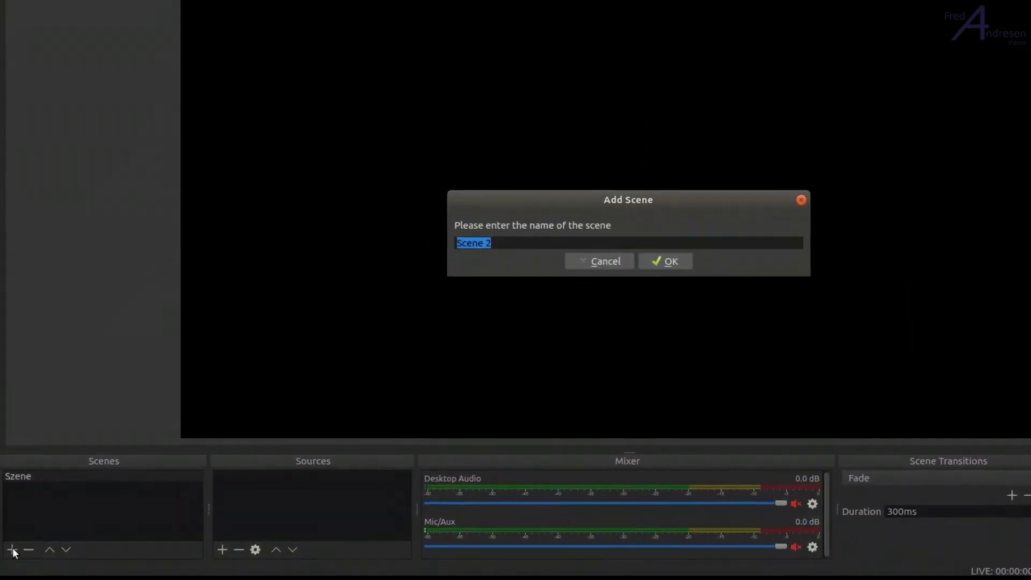
{"action": "type", "text": "Swi"}
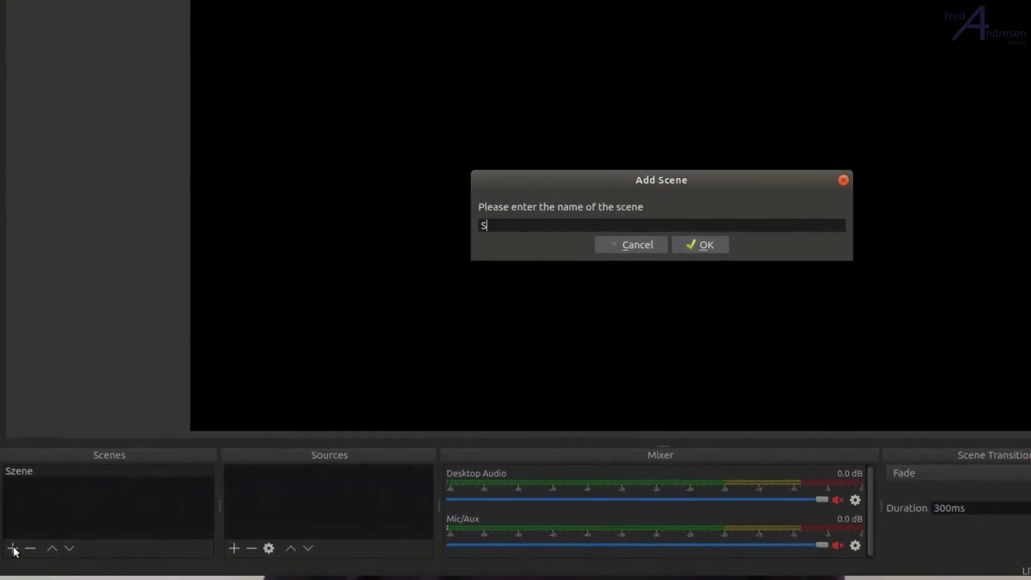
{"action": "type", "text": "ngStu"}
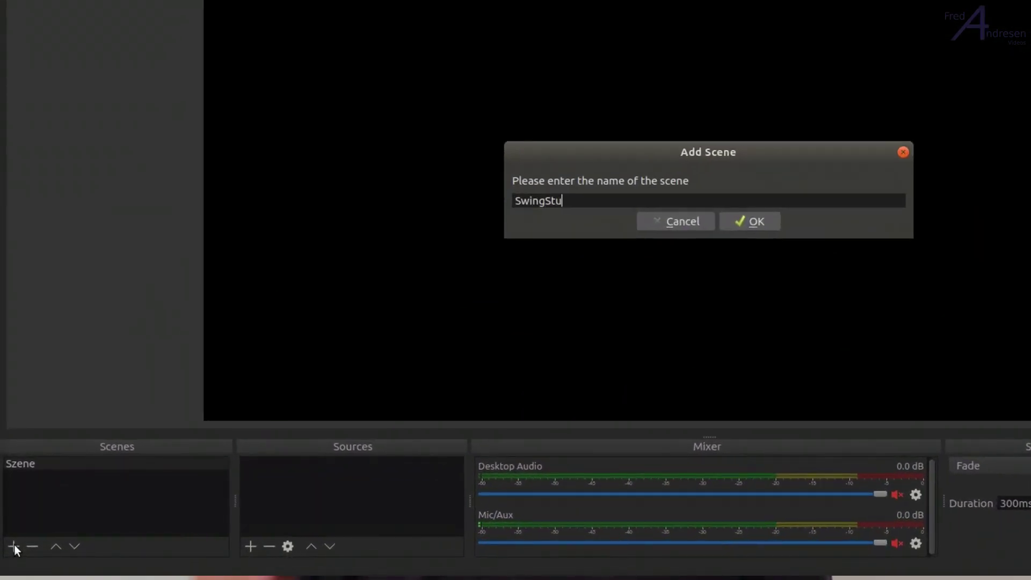
{"action": "type", "text": "dio"}
{"action": "key", "text": "Return"}
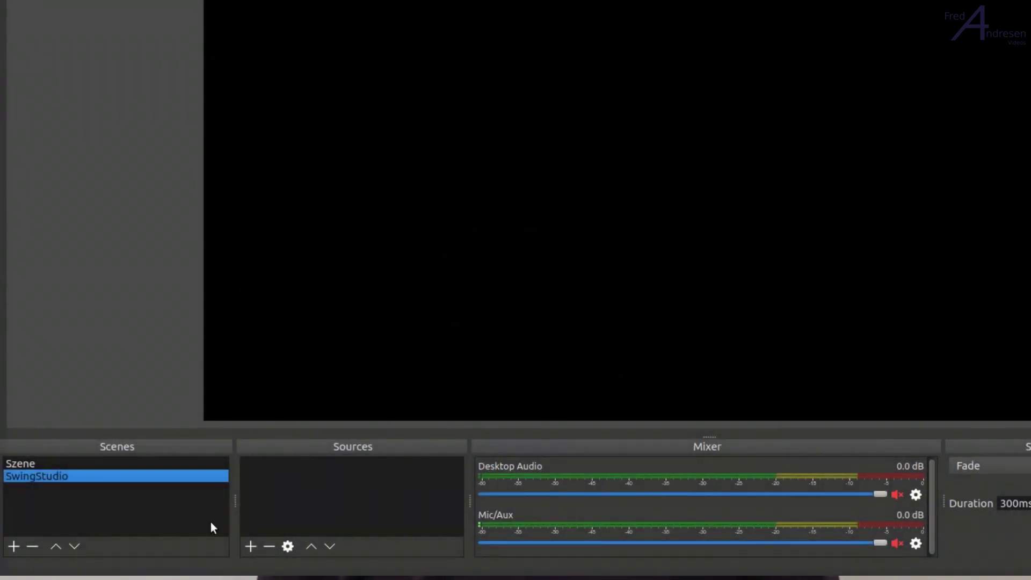
- Add a Video Capture Device source named FrontsightCam using the LifeCam Studio camera at 960x544
{"action": "left_click", "coordinate": [247, 543]}
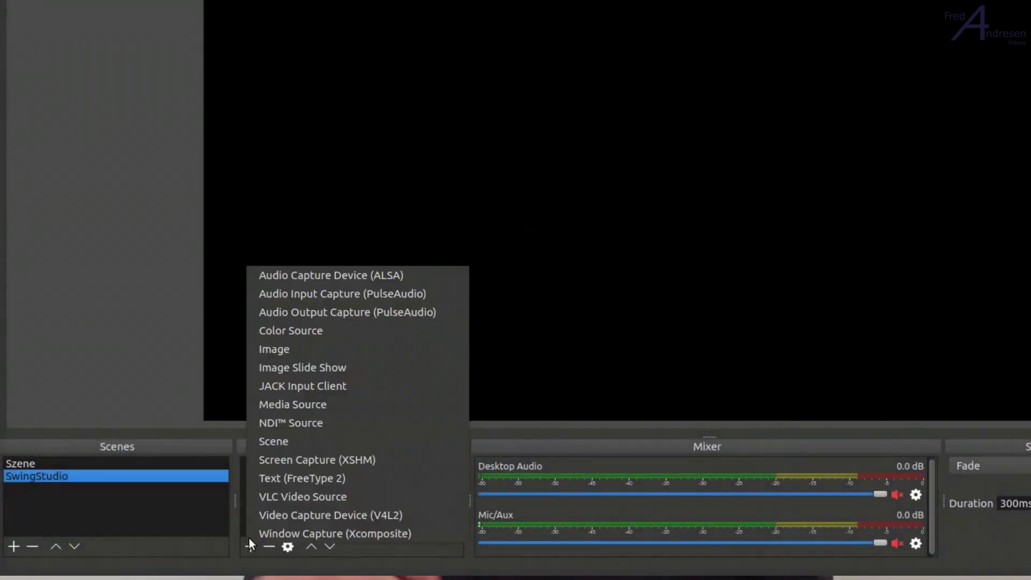
{"action": "left_click", "coordinate": [279, 515]}
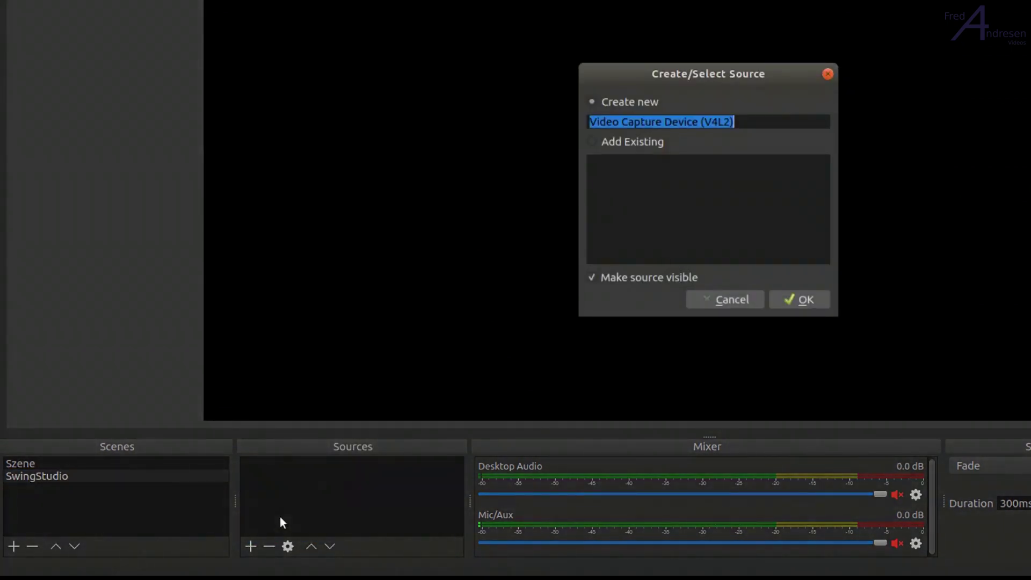
{"action": "type", "text": "Frontsi"}
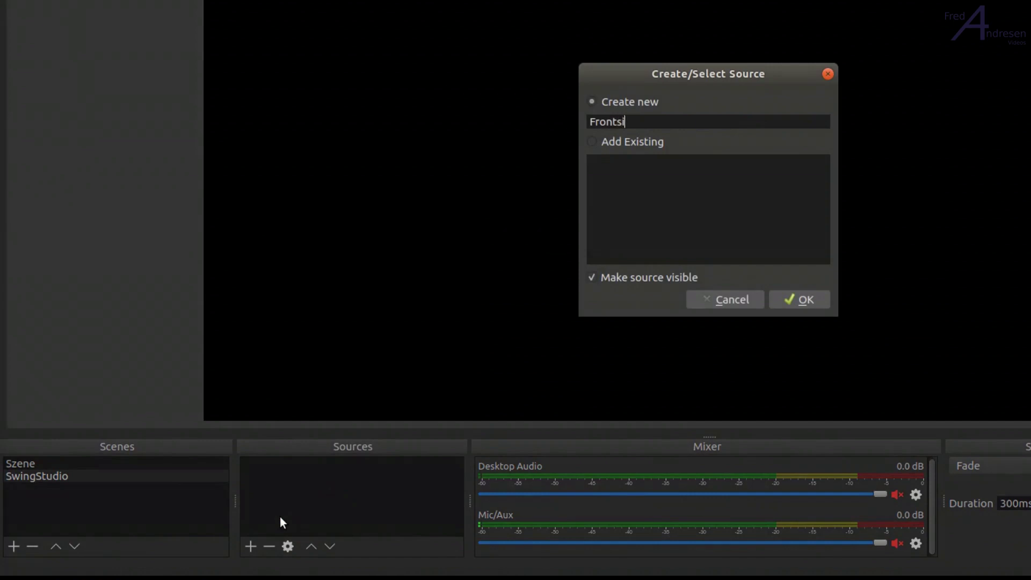
{"action": "type", "text": "ghtCam"}
{"action": "key", "text": "Return"}
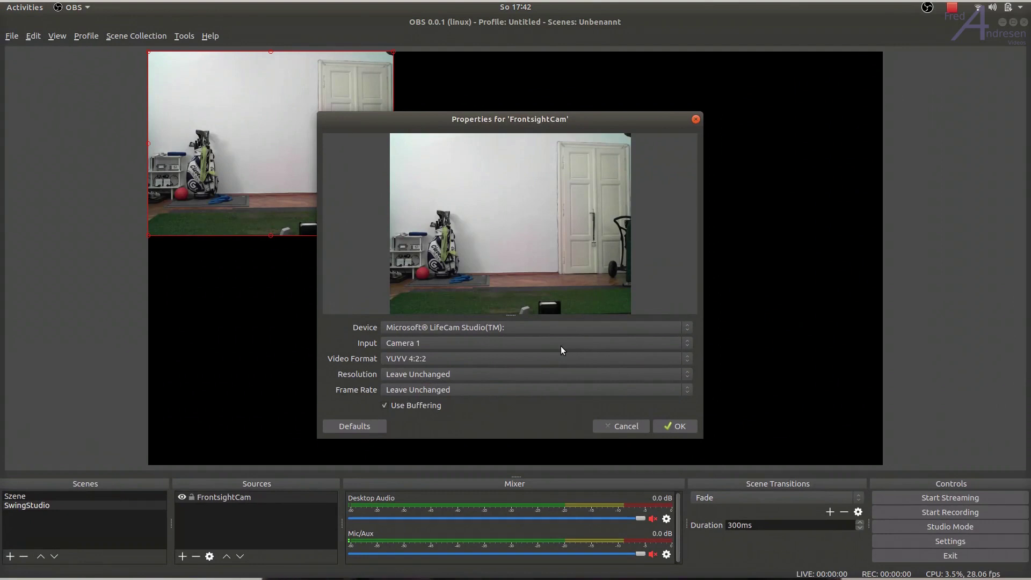
{"action": "left_click", "coordinate": [668, 330]}
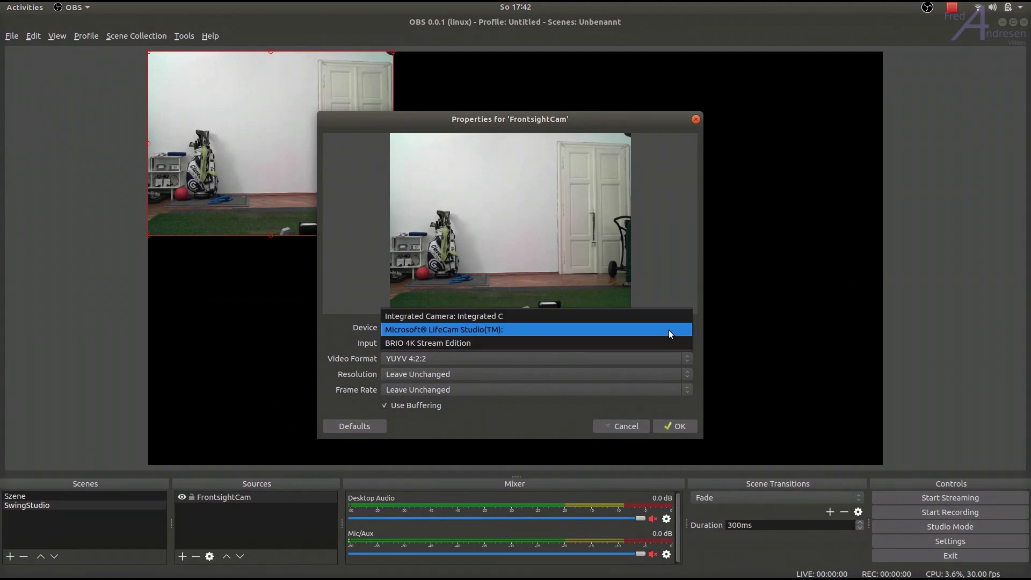
{"action": "left_click", "coordinate": [668, 330]}
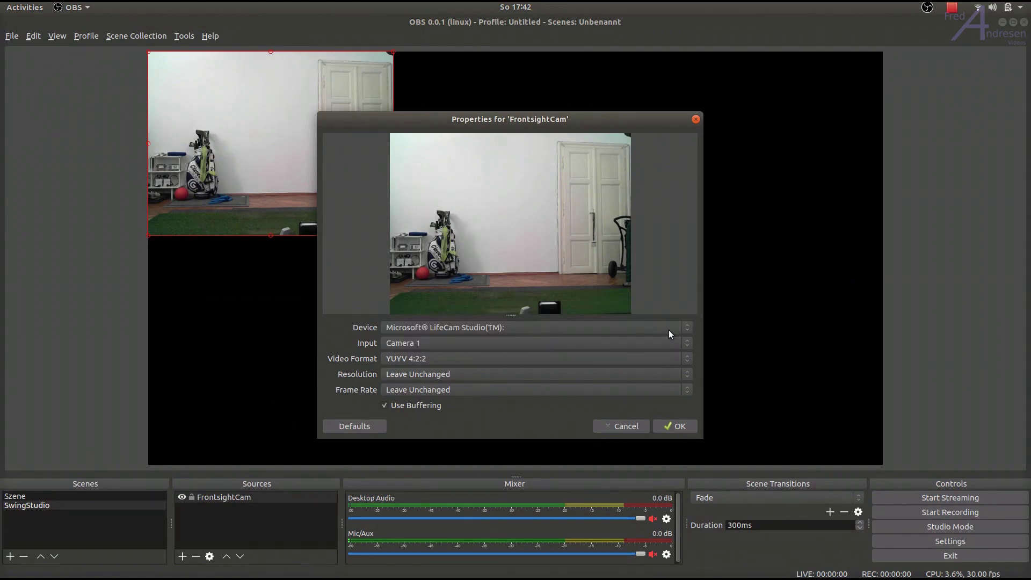
{"action": "left_click", "coordinate": [685, 370]}
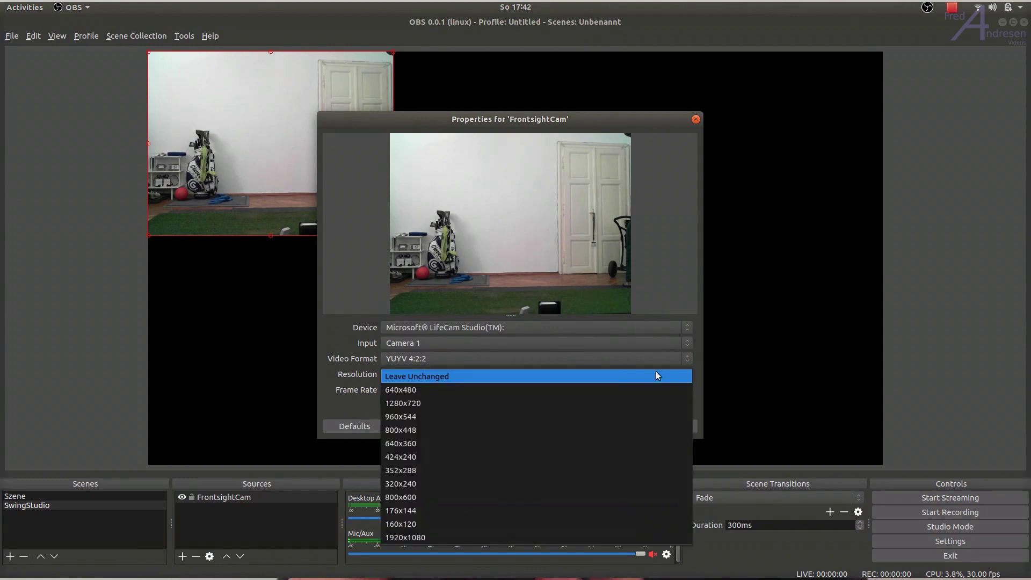
{"action": "left_click", "coordinate": [440, 412]}
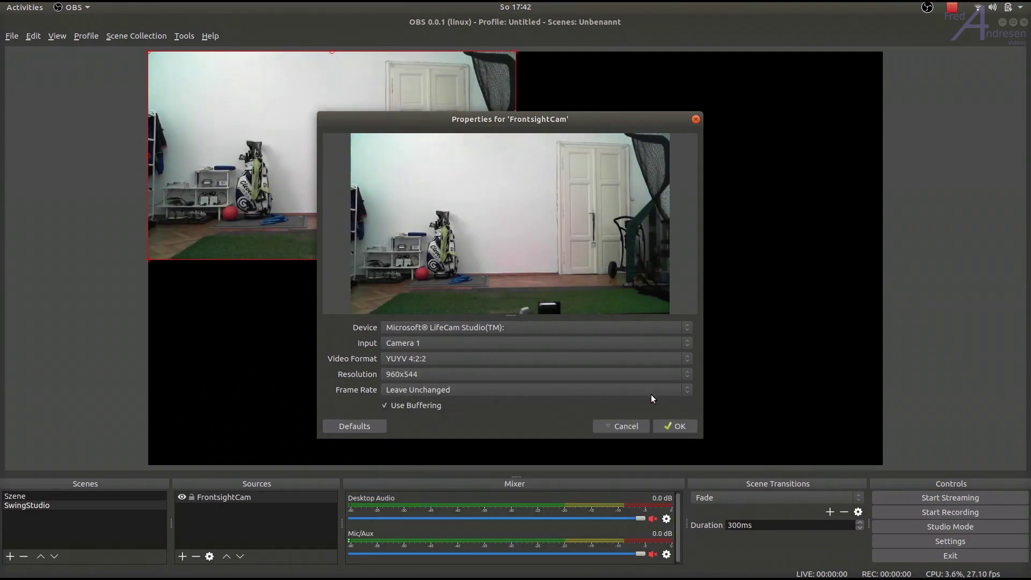
{"action": "left_click", "coordinate": [677, 427]}
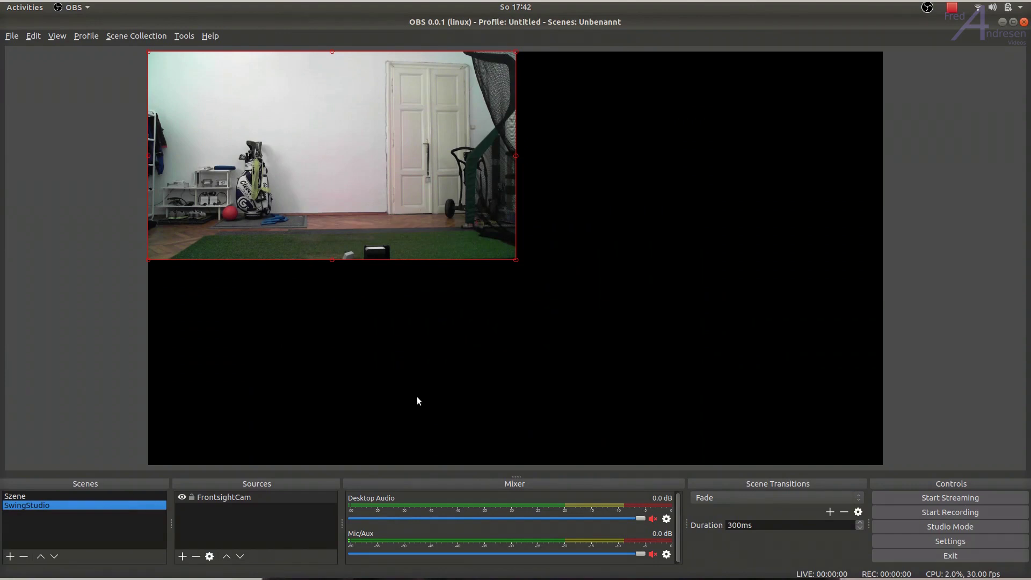
- Add a second Video Capture Device named TargetsightCam using BRIO 4K Stream Edition at 960x540
{"action": "left_click", "coordinate": [182, 557]}
{"action": "left_click", "coordinate": [227, 531]}
{"action": "type", "text": "TargetsightCam"}
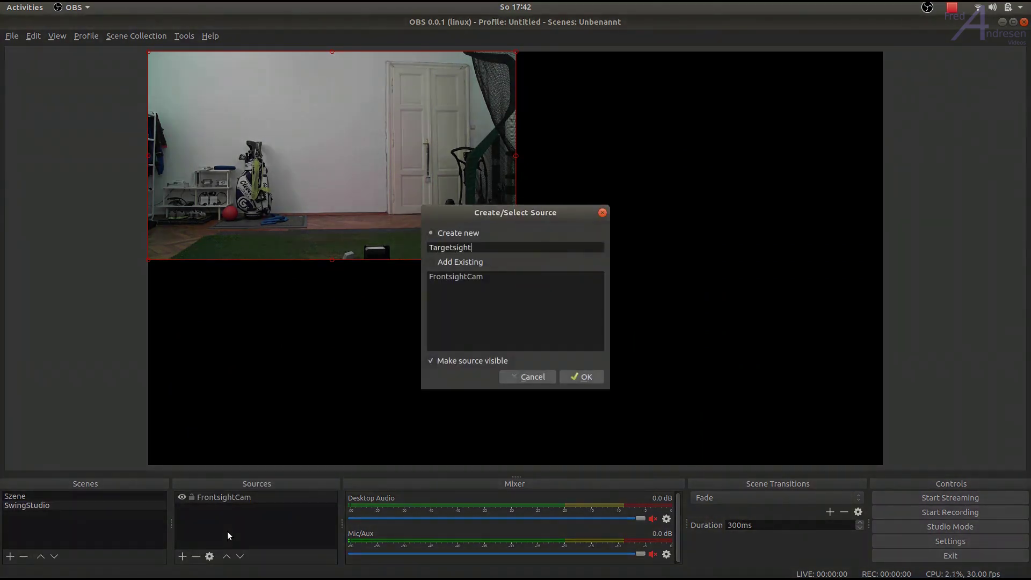
{"action": "key", "text": "Return"}
{"action": "left_click", "coordinate": [674, 329]}
{"action": "left_click", "coordinate": [625, 356]}
{"action": "left_click", "coordinate": [683, 375]}
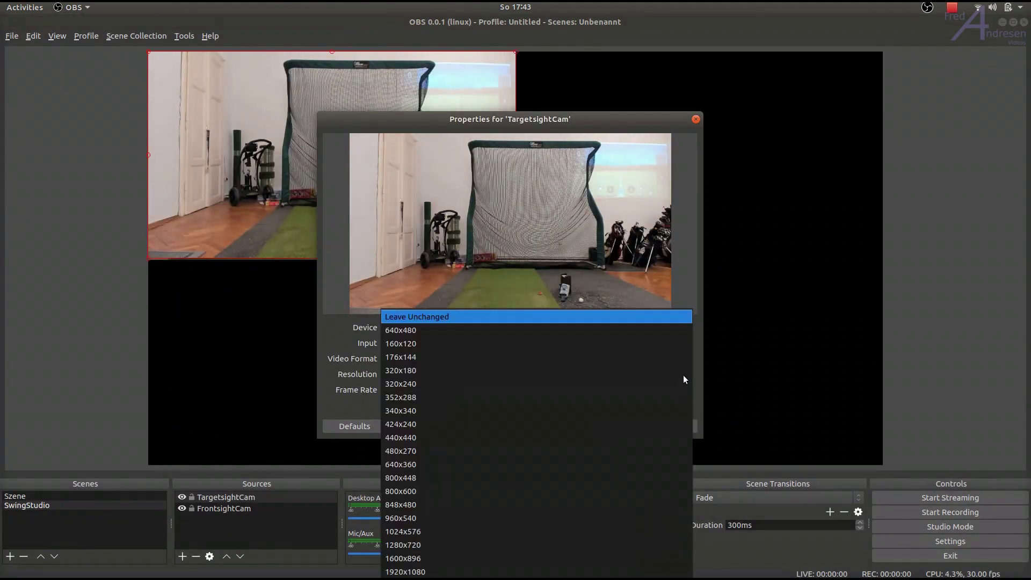
{"action": "left_click", "coordinate": [467, 511]}
{"action": "key", "text": "Return"}
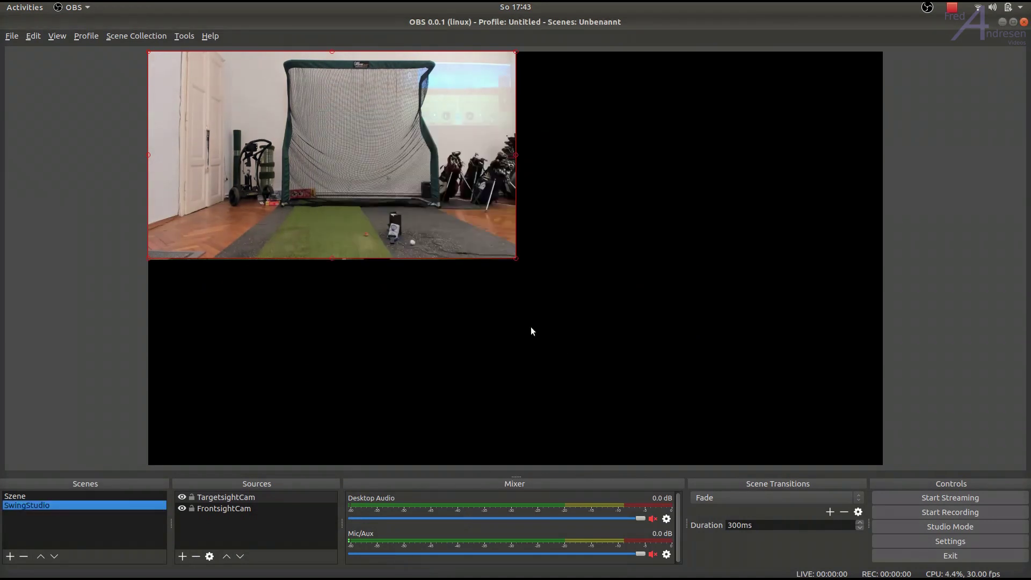
- Move the FrontsightCam feed to the right half of the canvas
{"action": "left_click", "coordinate": [241, 509]}
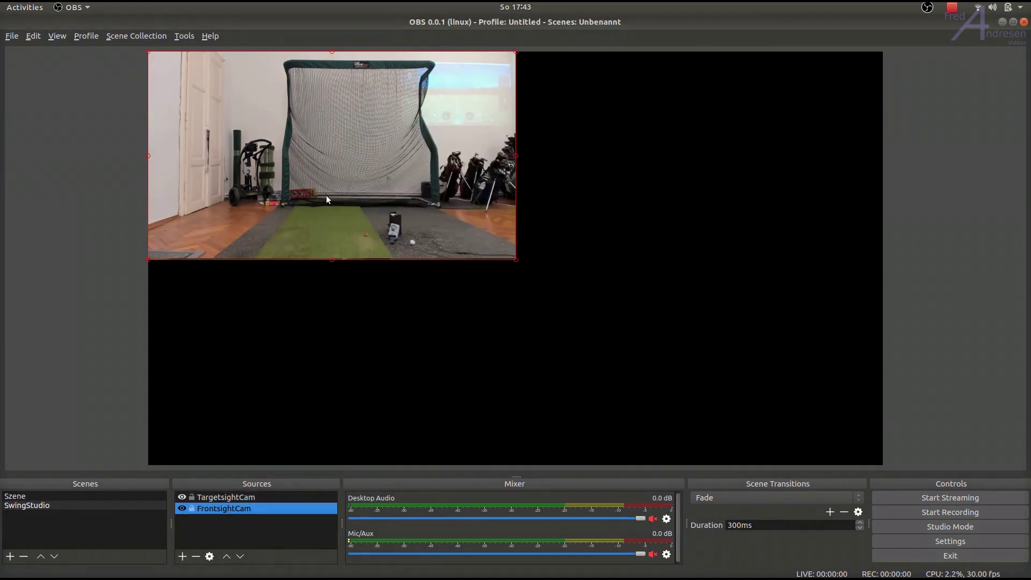
{"action": "left_click_drag", "start_coordinate": [350, 172], "coordinate": [715, 174]}
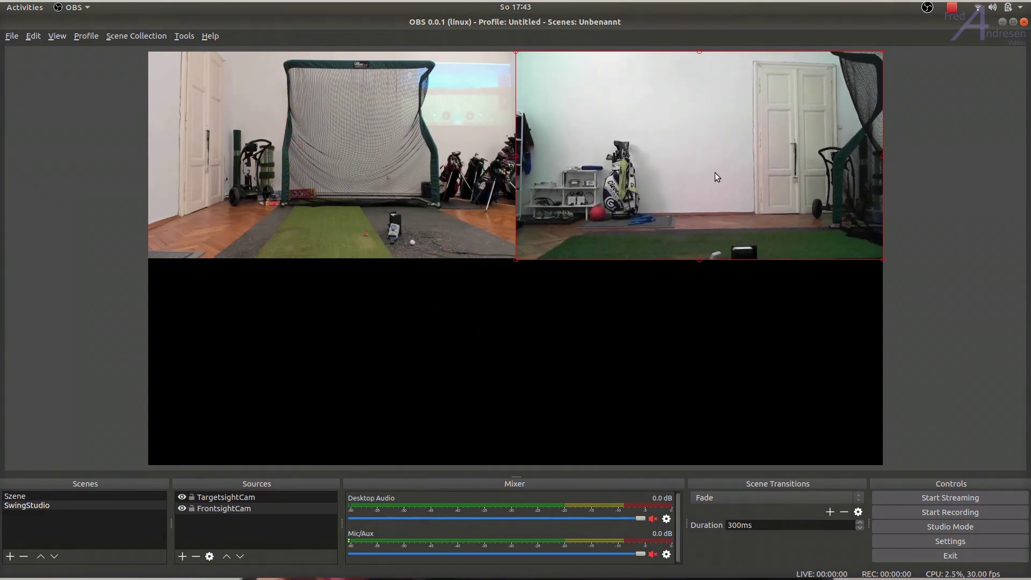
{"action": "left_click", "coordinate": [655, 349]}
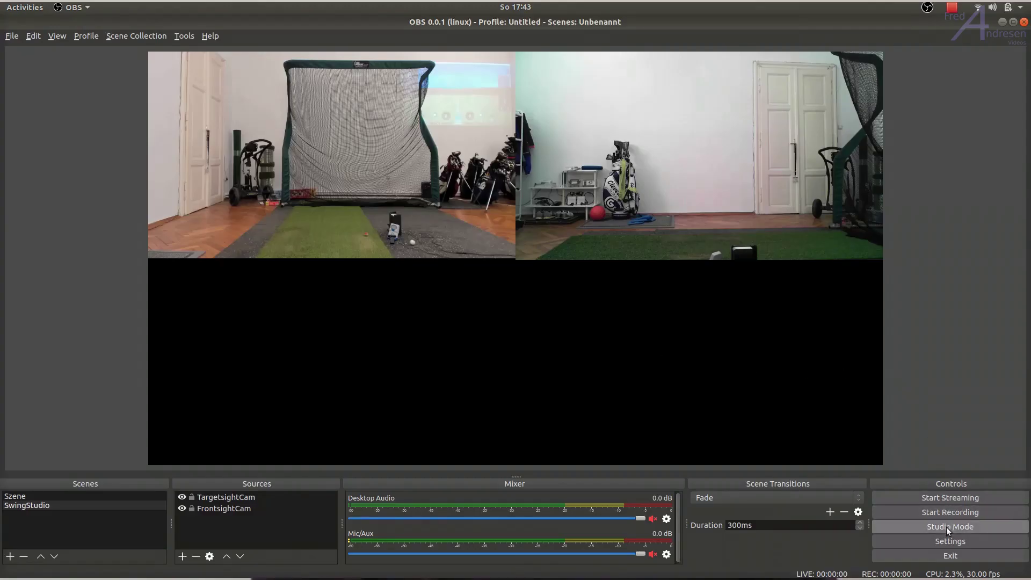
- In Output settings, use Advanced mode with Custom Output (FFmpeg) recording set to Output to URL
{"action": "left_click", "coordinate": [946, 541]}
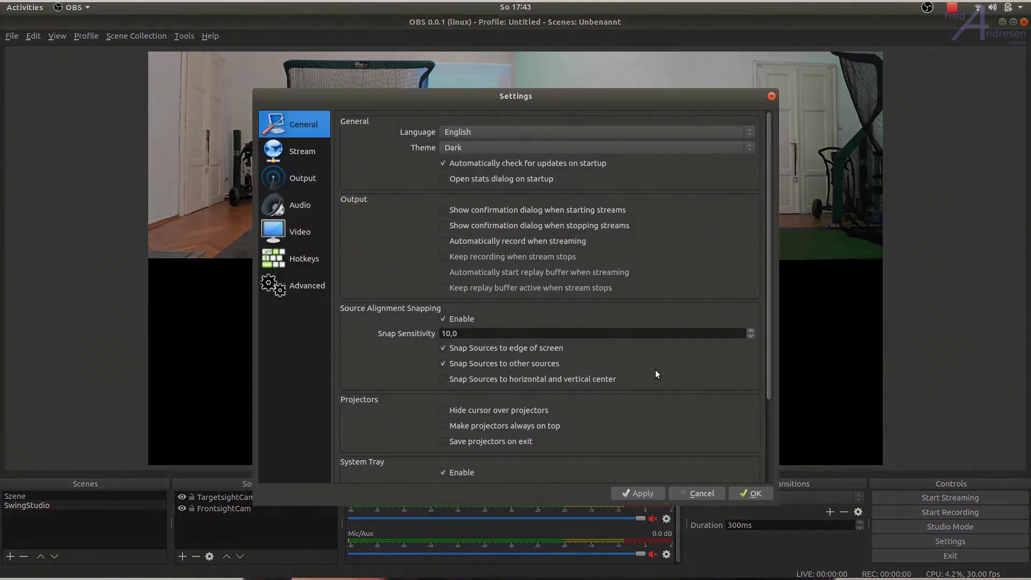
{"action": "left_click", "coordinate": [308, 174]}
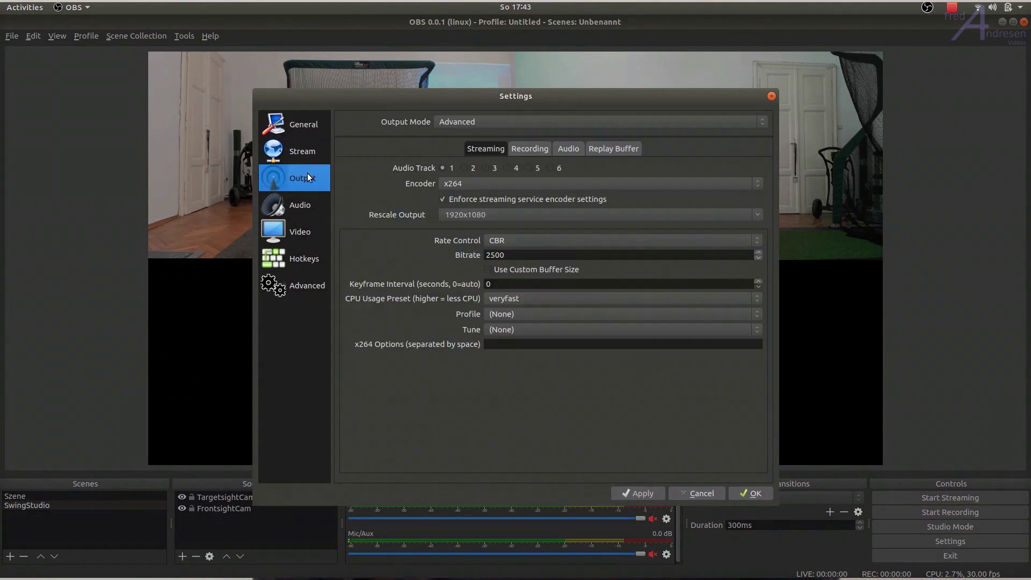
{"action": "left_click", "coordinate": [692, 121]}
{"action": "left_click", "coordinate": [693, 121]}
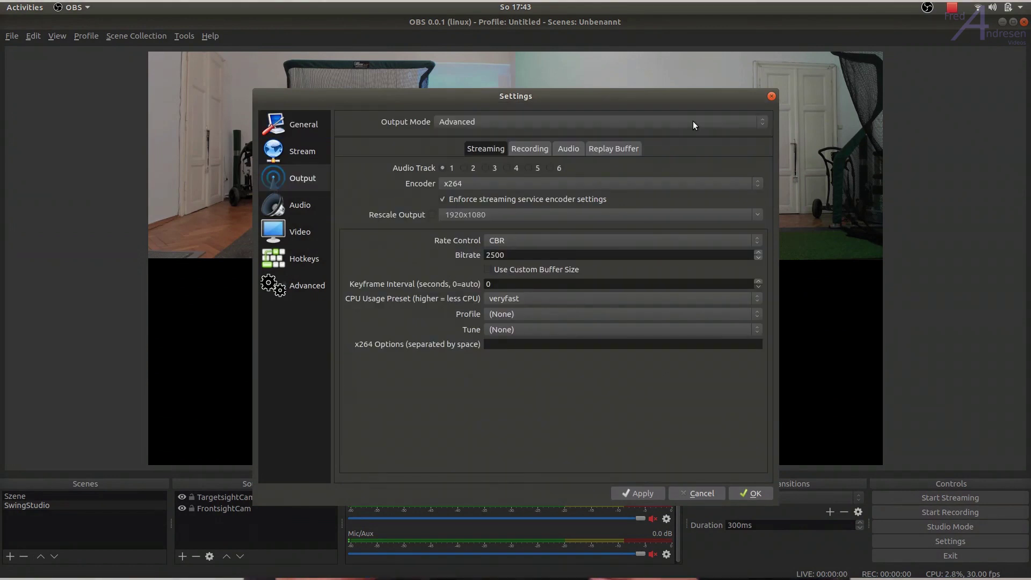
{"action": "left_click", "coordinate": [529, 148]}
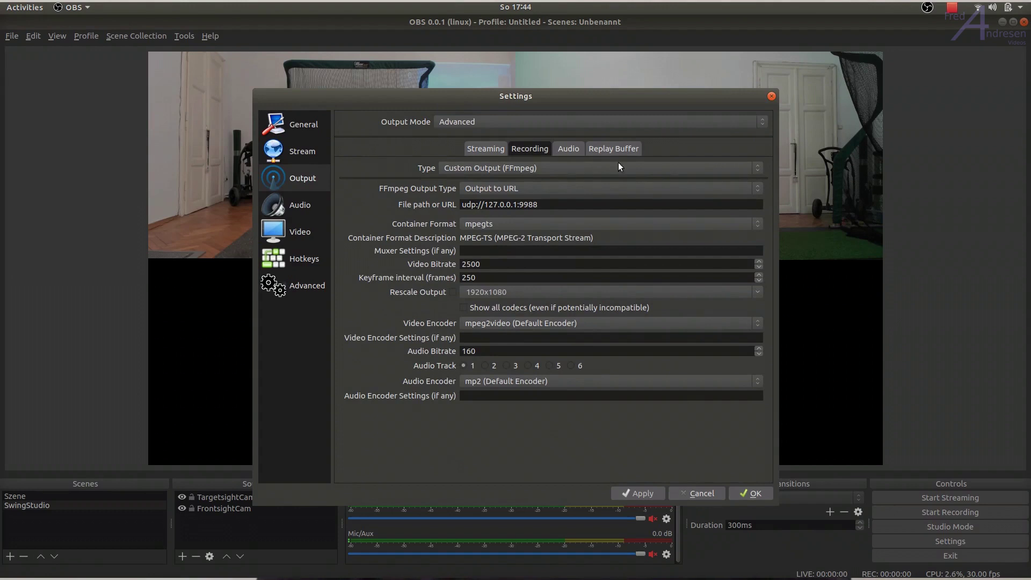
{"action": "left_click", "coordinate": [731, 166]}
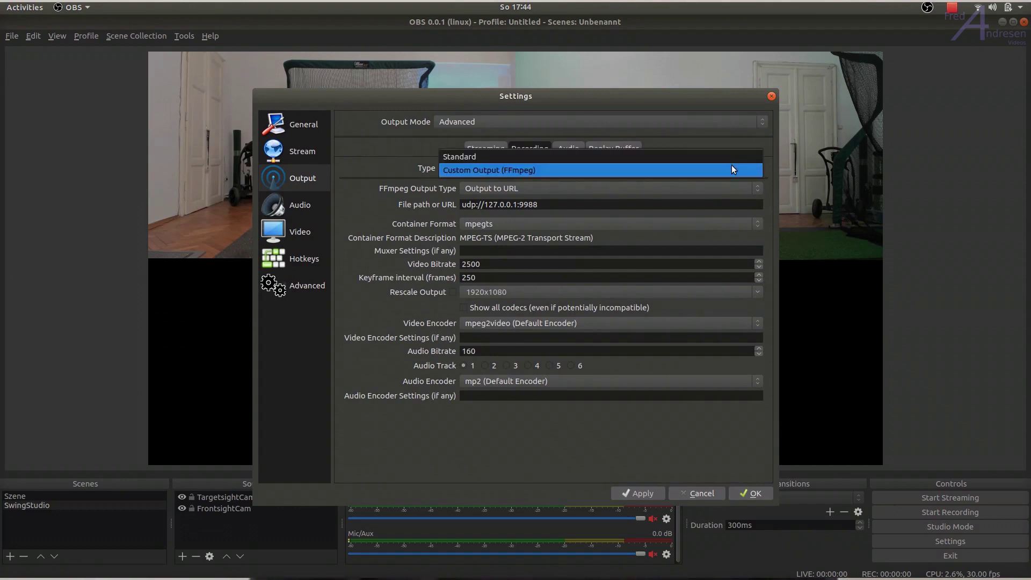
{"action": "left_click", "coordinate": [731, 166]}
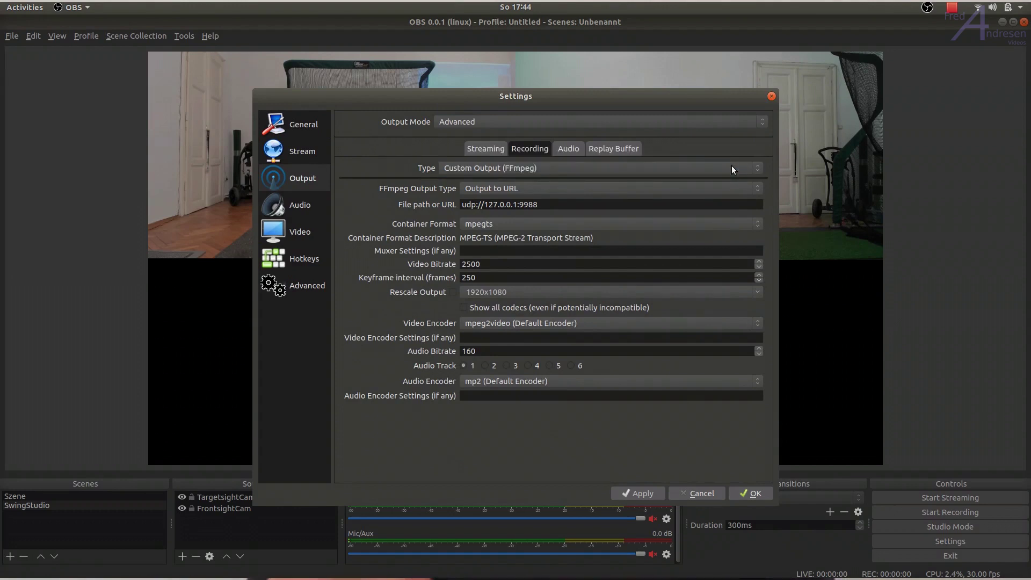
{"action": "left_click", "coordinate": [738, 185]}
{"action": "left_click", "coordinate": [737, 184]}
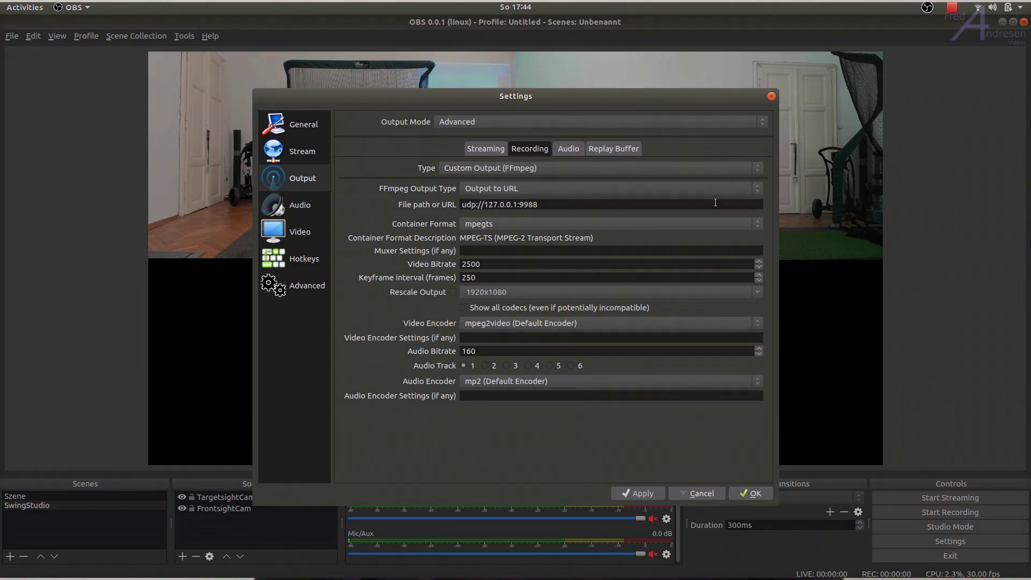
- Use udp://127.0.0.1:9988 as the URL, mpegts container and mpeg2video encoder
{"action": "triple_click", "coordinate": [552, 205]}
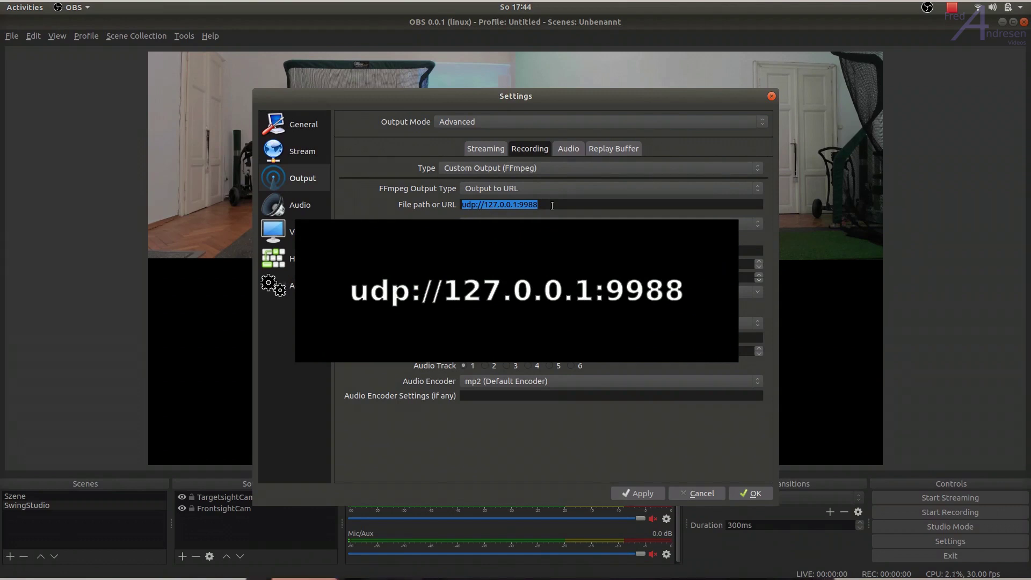
{"action": "left_click", "coordinate": [552, 205]}
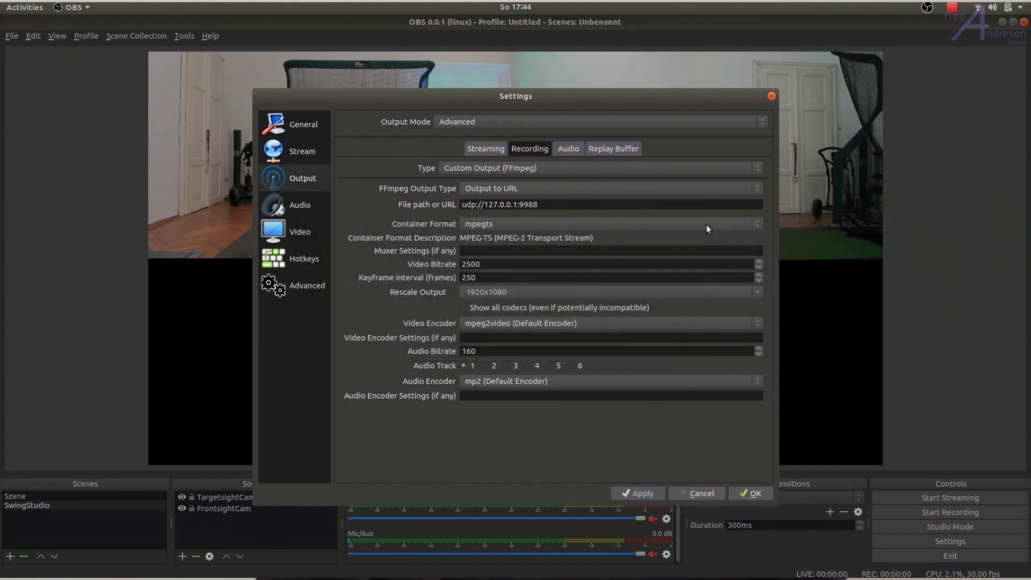
{"action": "left_click", "coordinate": [706, 225]}
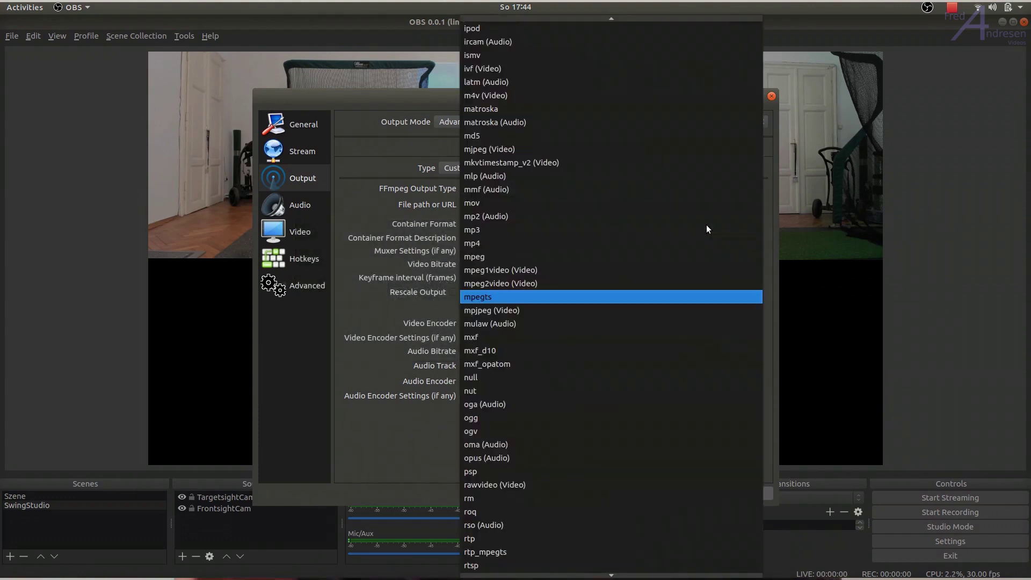
{"action": "left_click", "coordinate": [721, 298]}
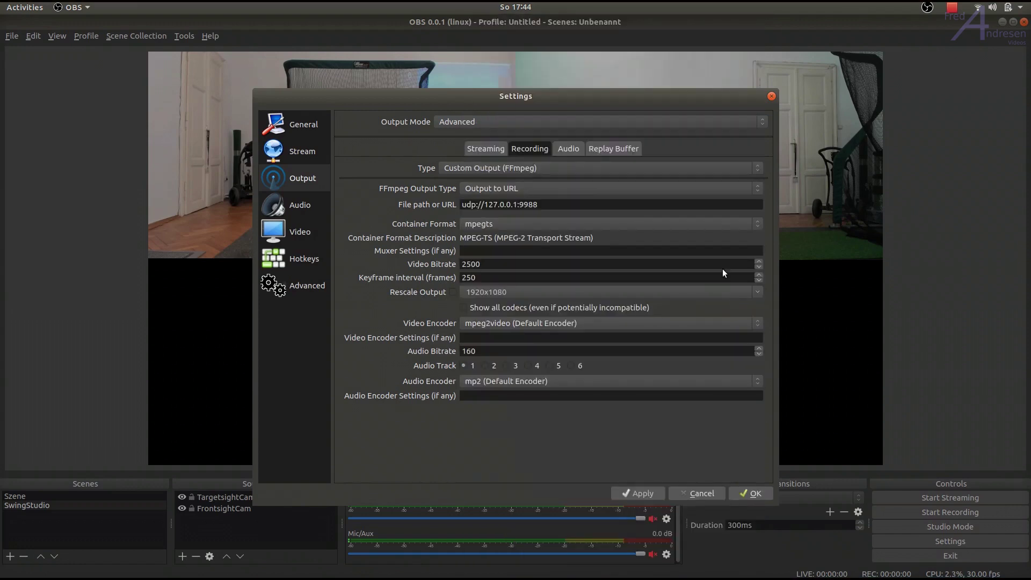
{"action": "left_click", "coordinate": [743, 326]}
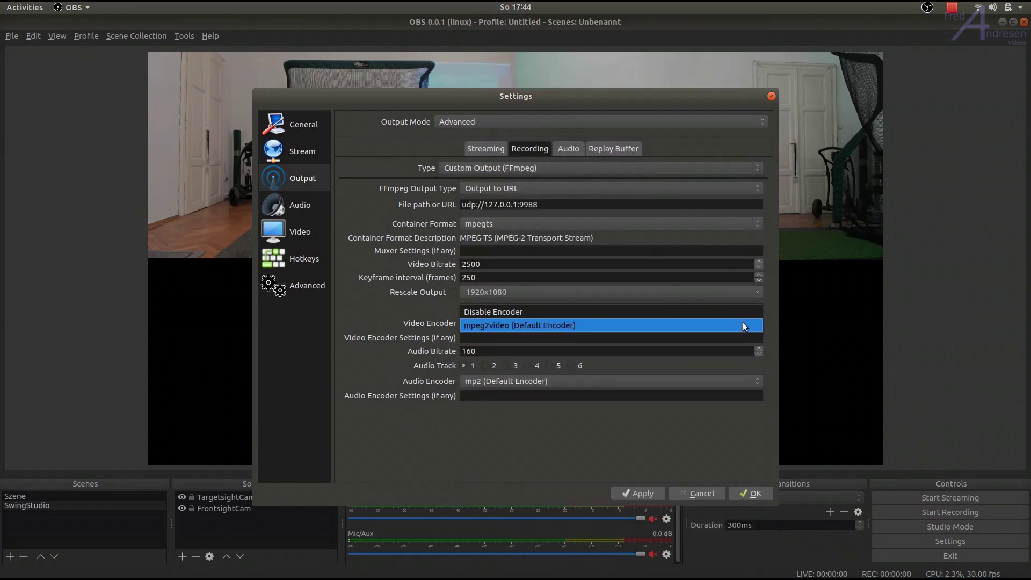
{"action": "left_click", "coordinate": [745, 325]}
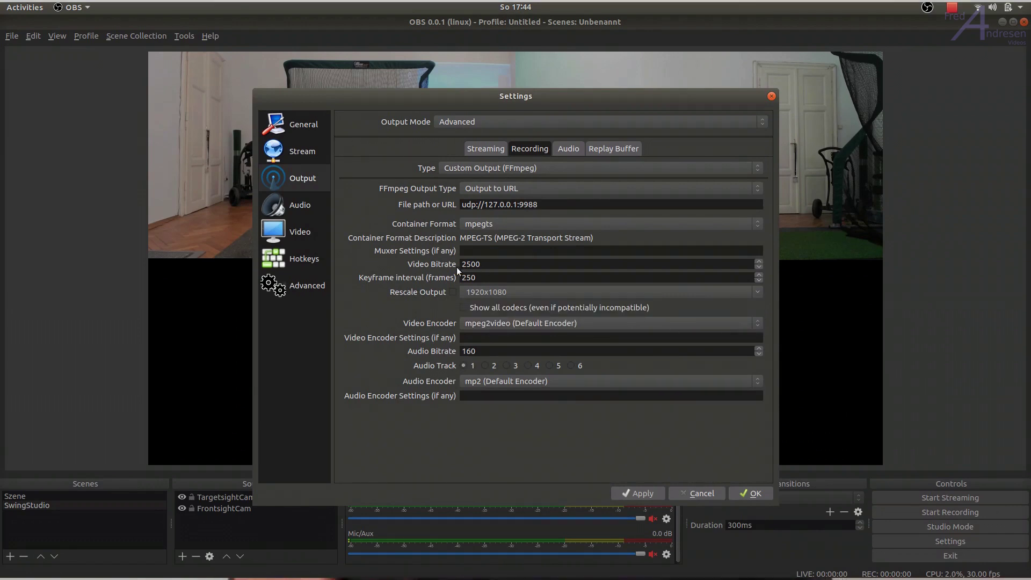
- Keep video at 1920x1080 with Bilinear downscaling and 30 FPS, then save and close settings
{"action": "left_click", "coordinate": [300, 233]}
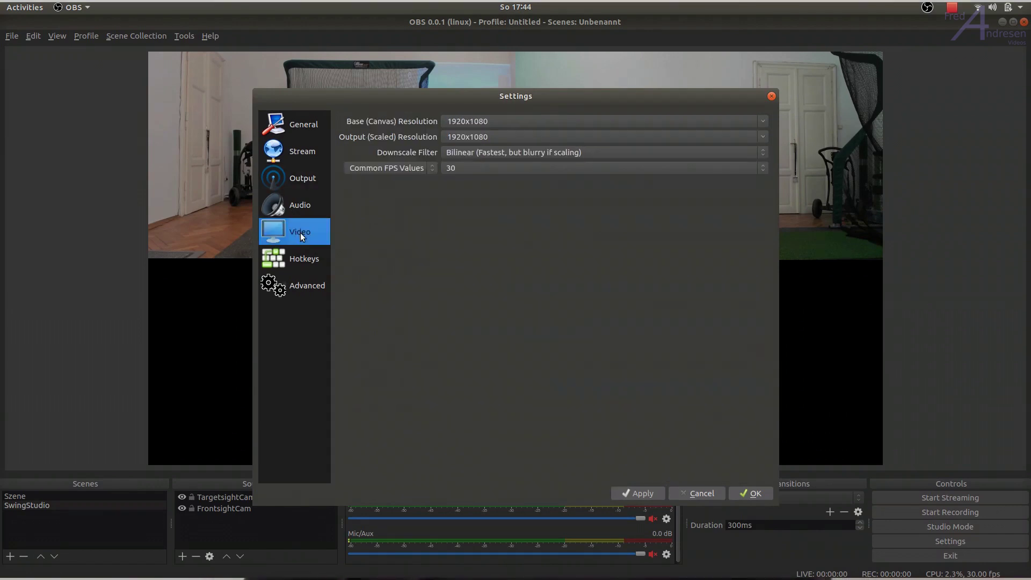
{"action": "left_click", "coordinate": [665, 124]}
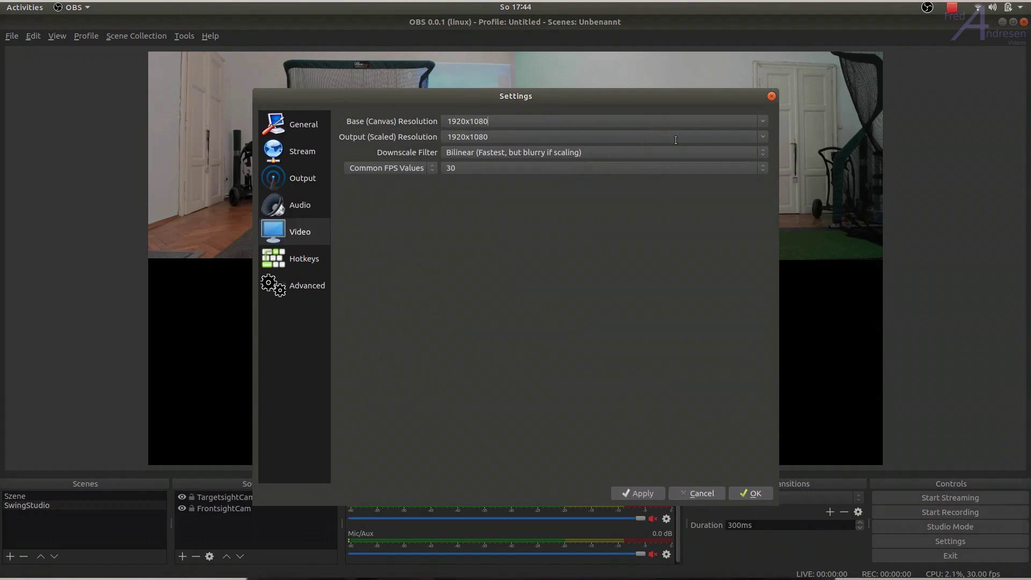
{"action": "left_click", "coordinate": [707, 154]}
{"action": "left_click", "coordinate": [707, 154]}
{"action": "left_click", "coordinate": [685, 169]}
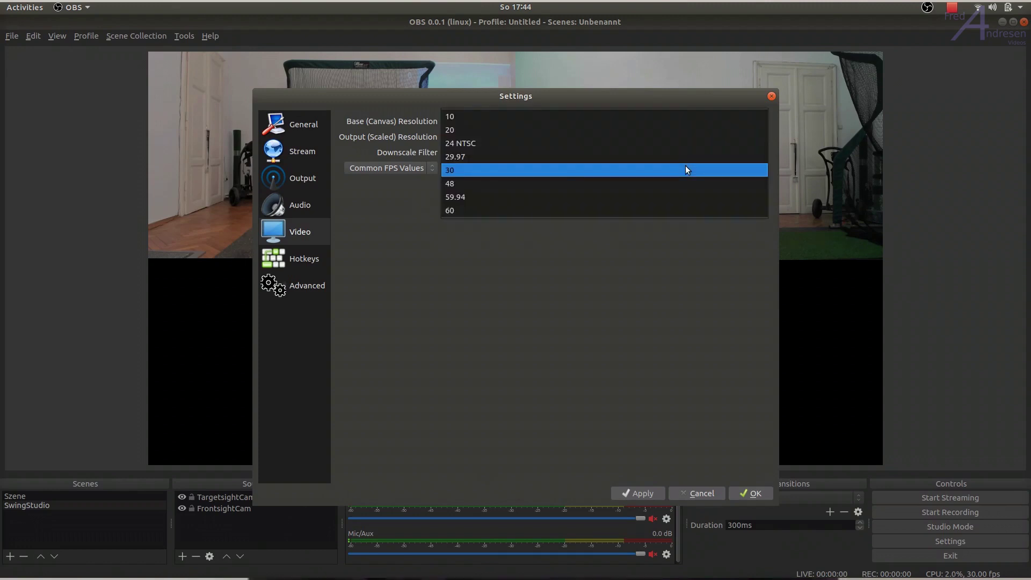
{"action": "left_click", "coordinate": [685, 168]}
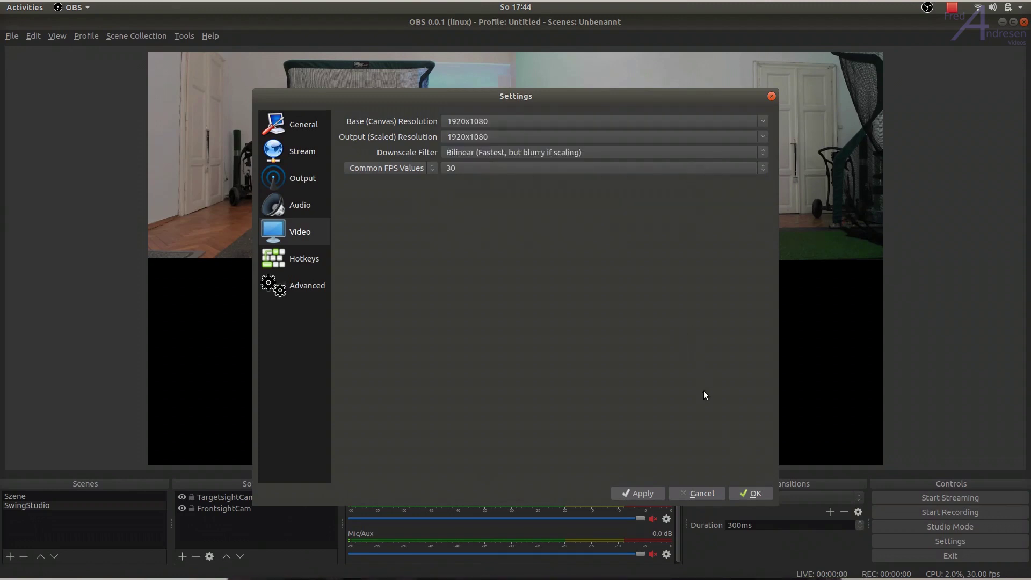
{"action": "left_click", "coordinate": [749, 492]}
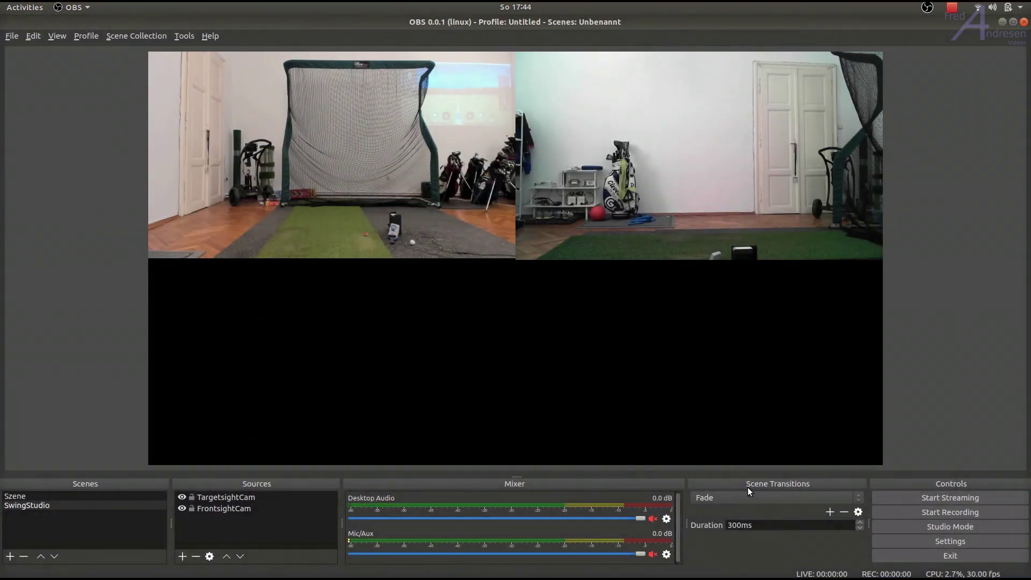
- Start recording to the UDP output and launch VLC media player
{"action": "left_click", "coordinate": [935, 510]}
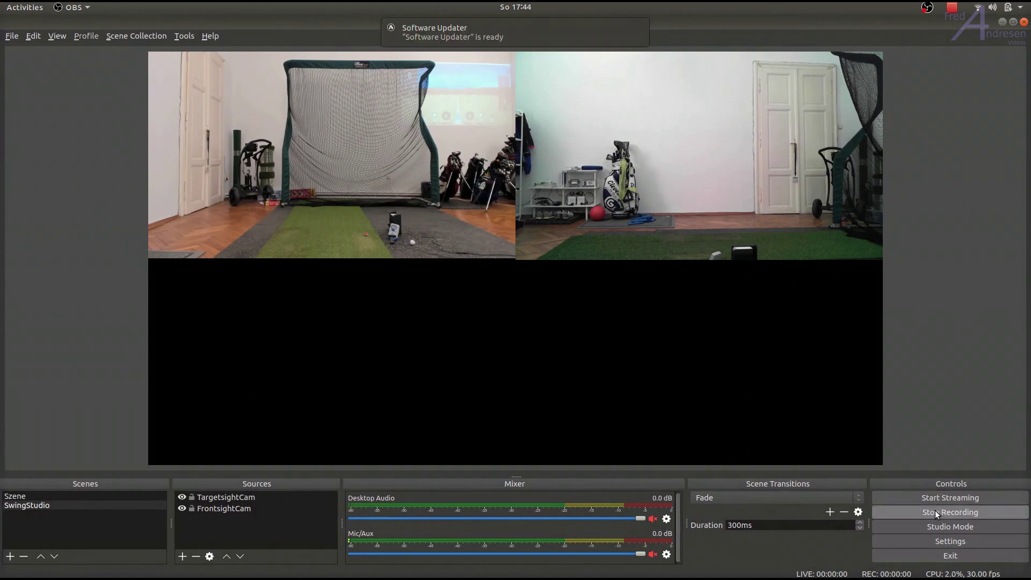
{"action": "key", "text": "super"}
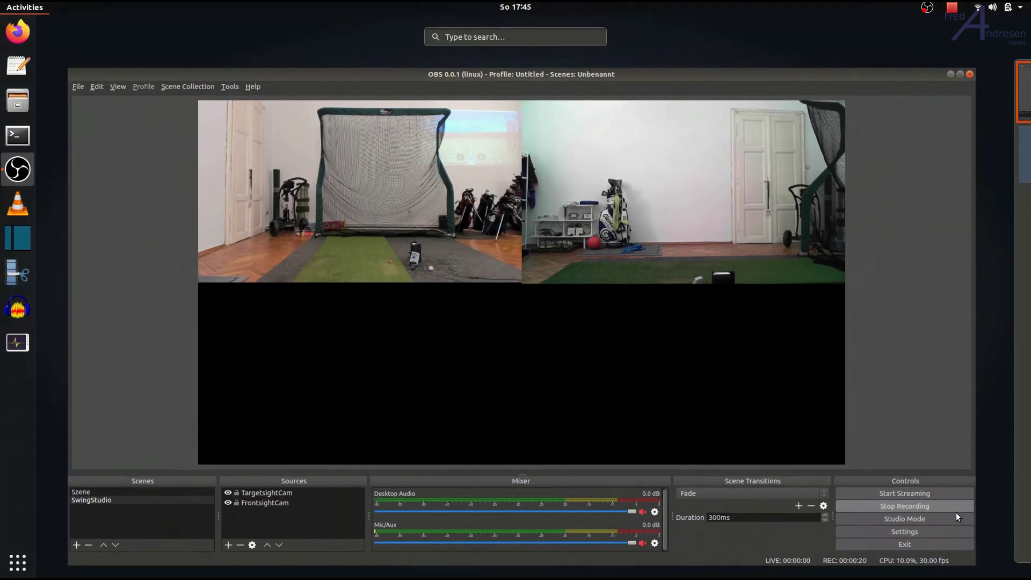
{"action": "left_click", "coordinate": [21, 204]}
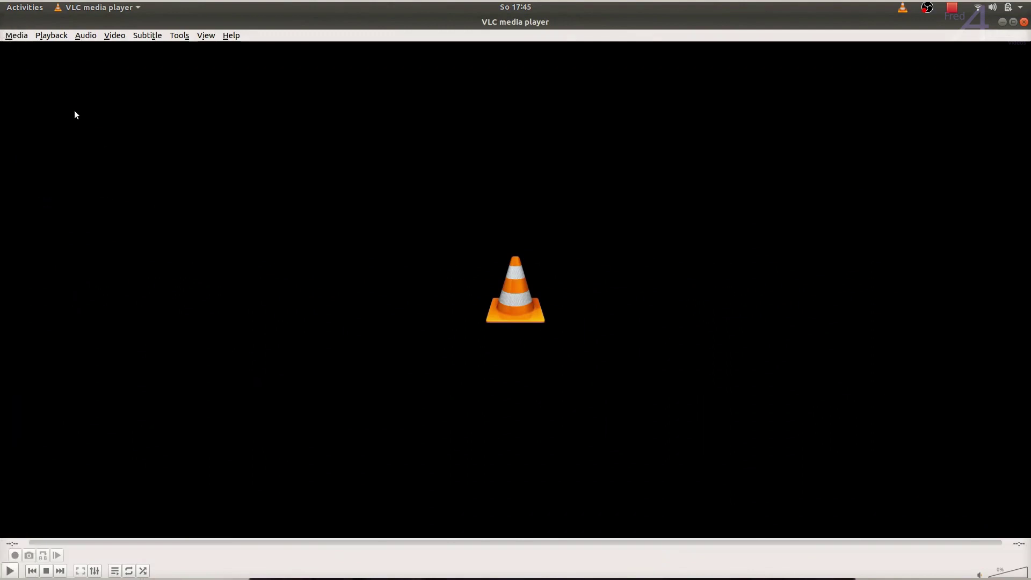
- Play the network stream udp://@:9988 in VLC
{"action": "left_click", "coordinate": [24, 38]}
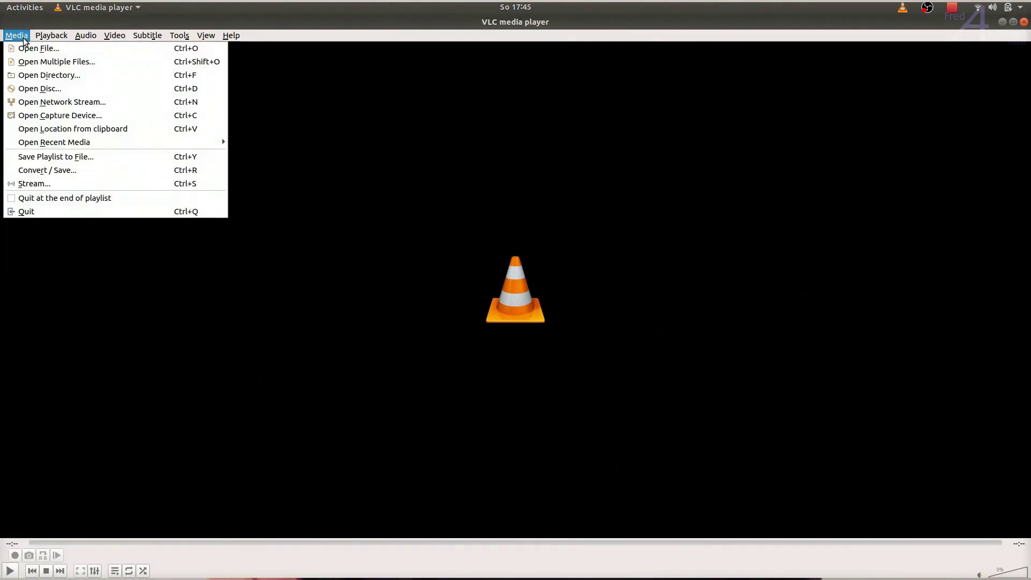
{"action": "left_click", "coordinate": [35, 103]}
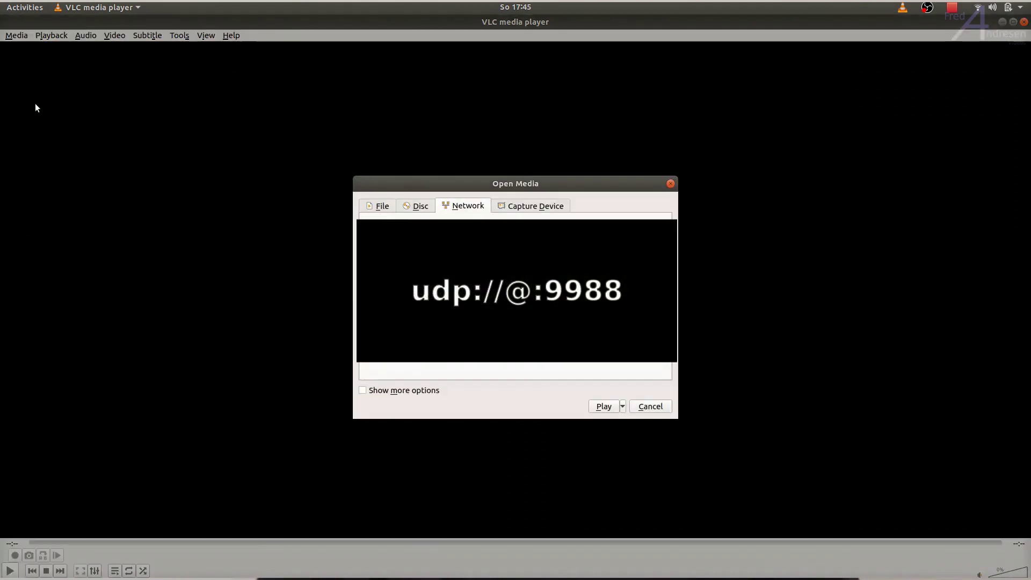
{"action": "key", "text": "Return"}
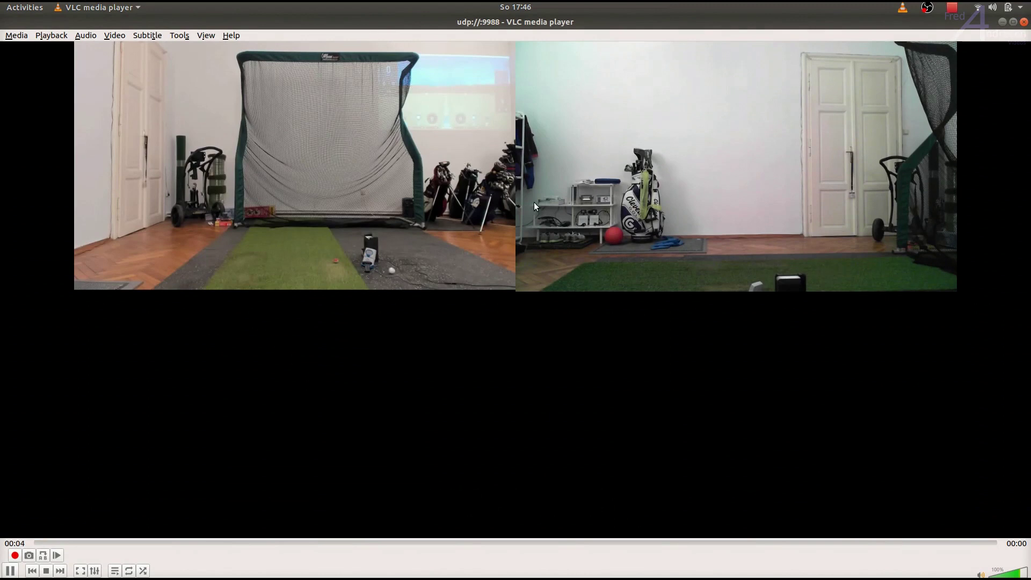
- Shrink the VLC window and move it to the upper right of the screen
{"action": "left_click", "coordinate": [1013, 22]}
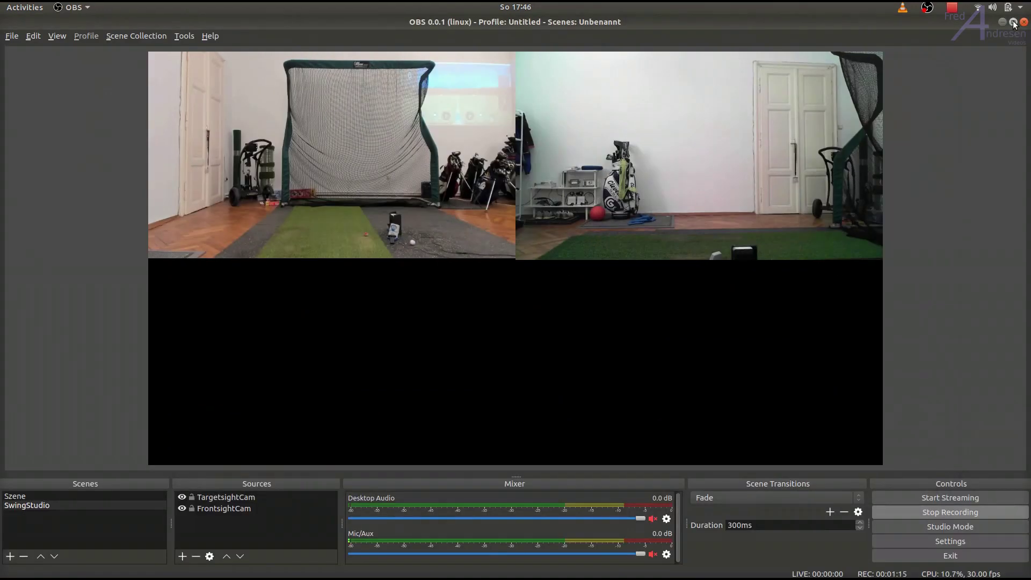
{"action": "key", "text": "alt+Tab"}
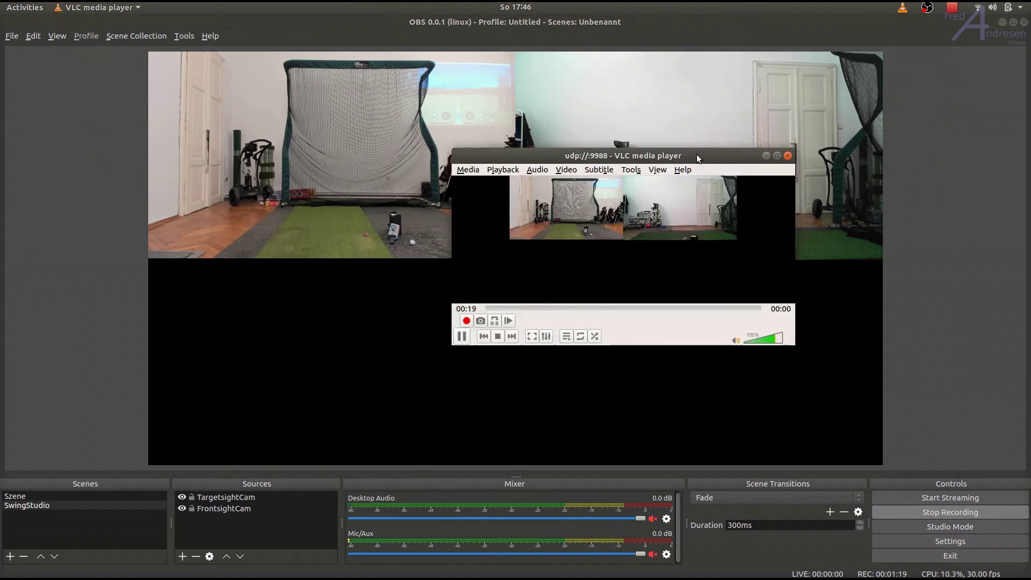
{"action": "left_click_drag", "start_coordinate": [697, 153], "coordinate": [916, 127]}
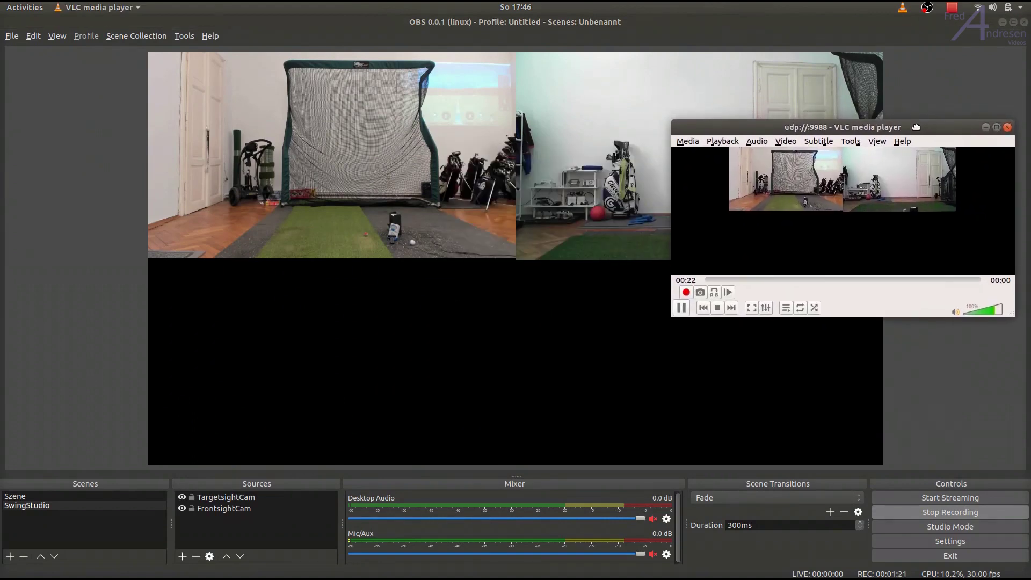
{"action": "left_click", "coordinate": [873, 142]}
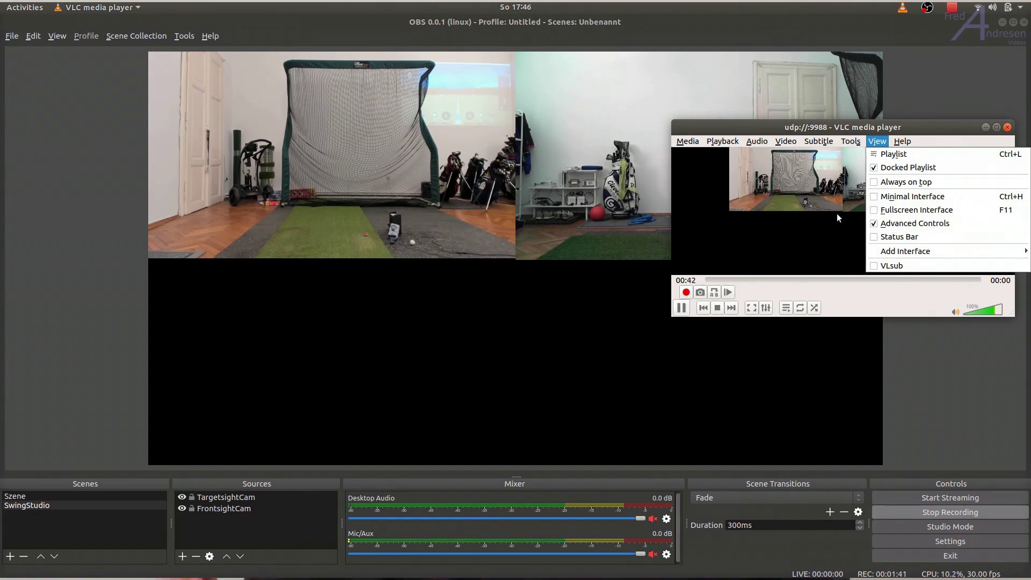
{"action": "left_click", "coordinate": [877, 141]}
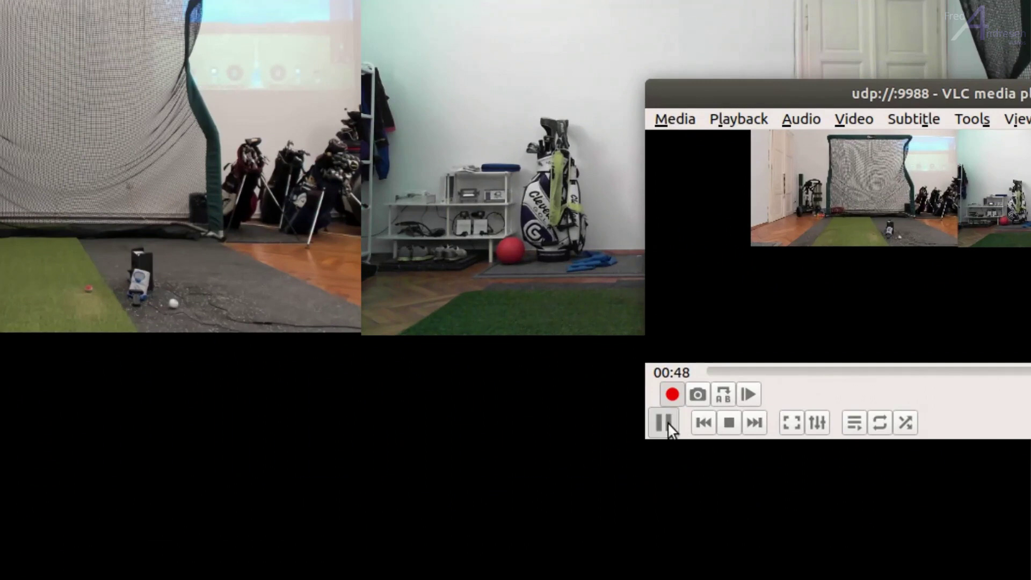
{"action": "left_click", "coordinate": [666, 422]}
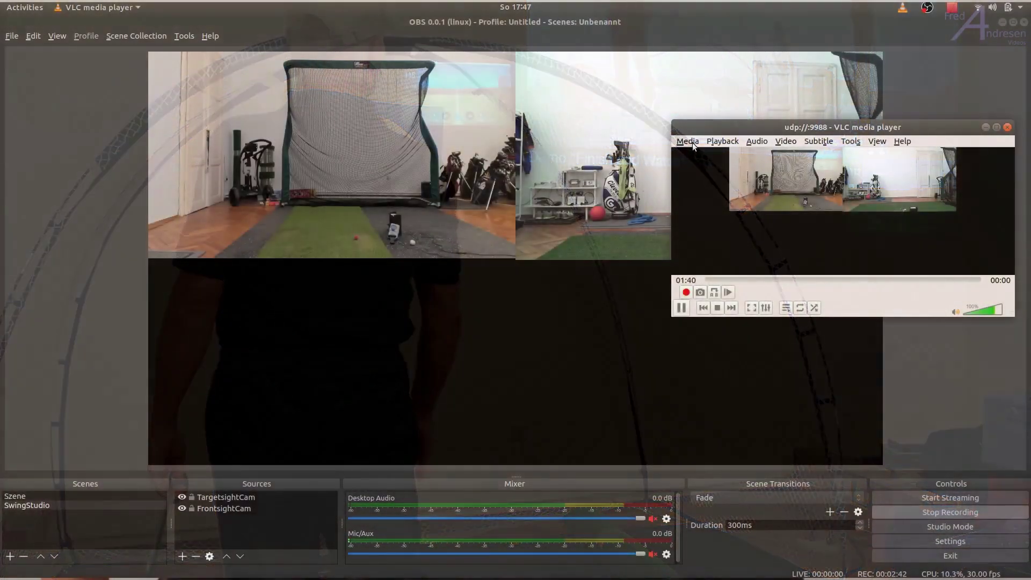
- Quit VLC and open the TargetsightCam source's context menu in the OBS preview
{"action": "left_click", "coordinate": [690, 141]}
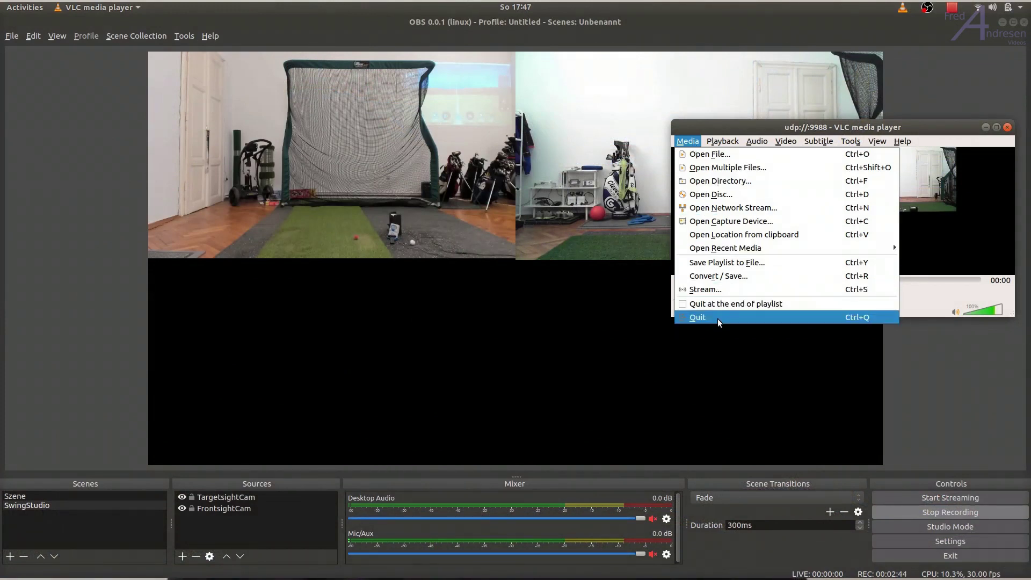
{"action": "left_click", "coordinate": [717, 319]}
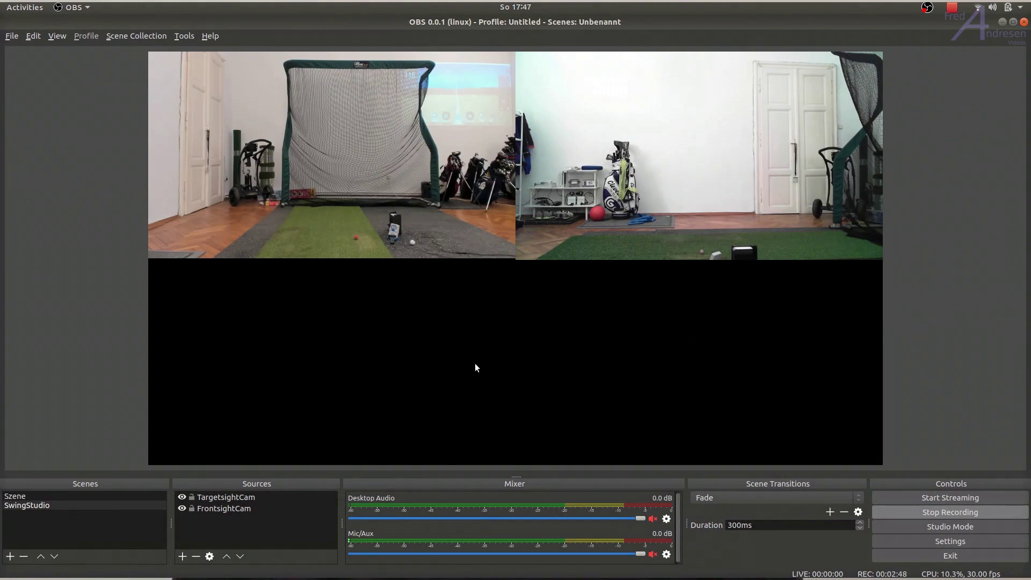
{"action": "left_click", "coordinate": [346, 169]}
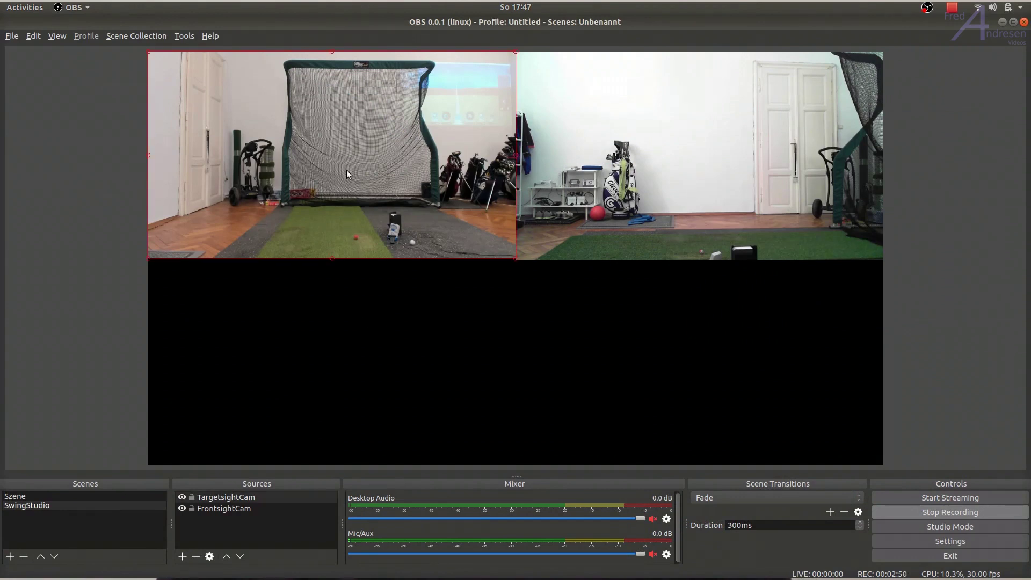
{"action": "right_click", "coordinate": [346, 170]}
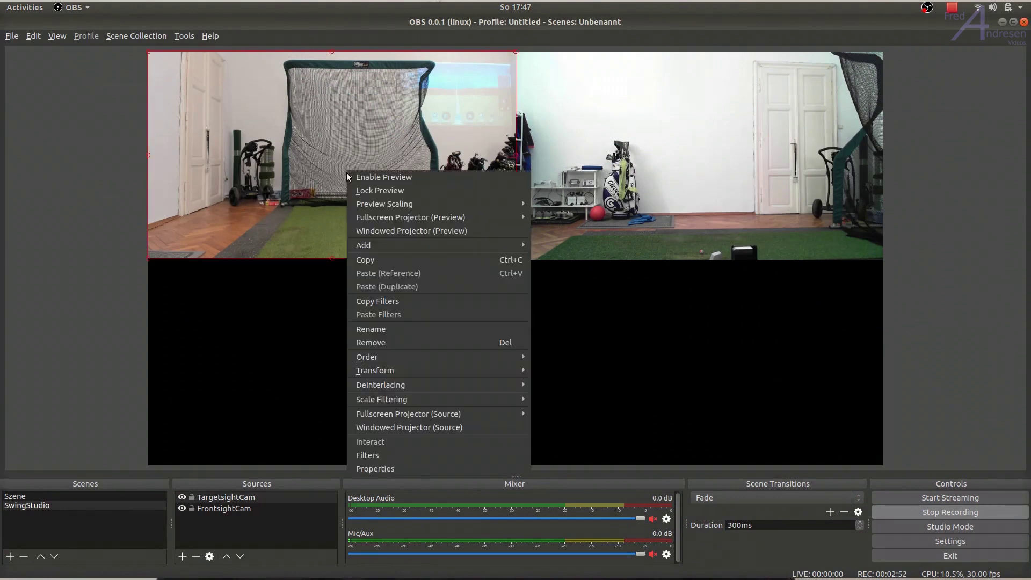
{"action": "mouse_move", "coordinate": [374, 372]}
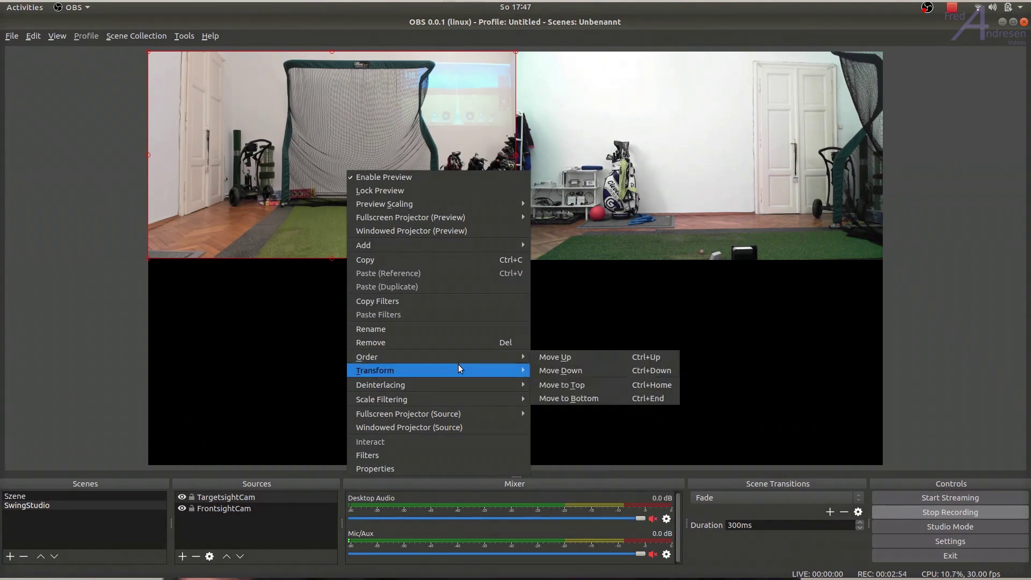
- Give TargetsightCam a Scale to inner bounds bounding box with height 1080
{"action": "left_click", "coordinate": [552, 371]}
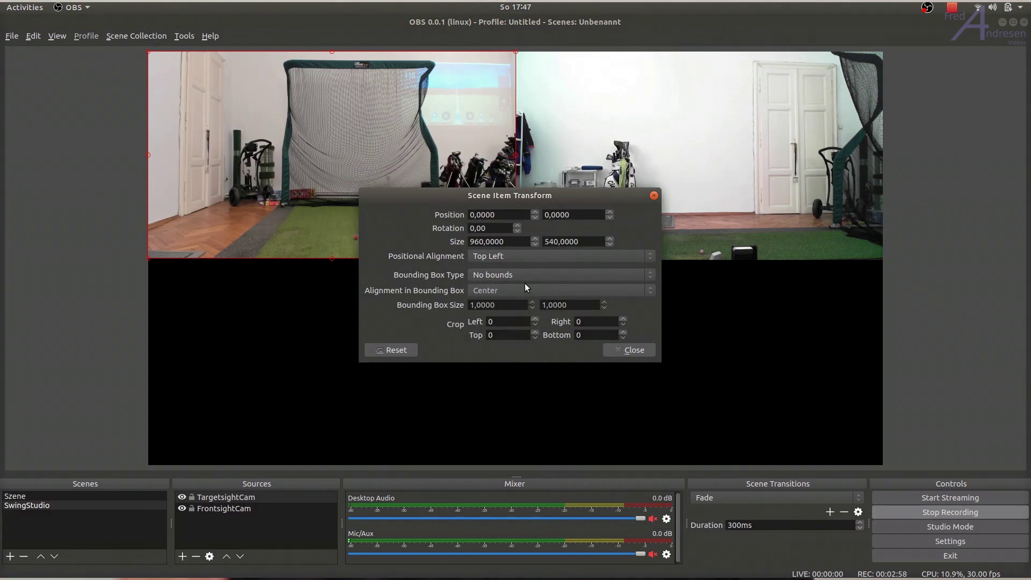
{"action": "left_click", "coordinate": [609, 275]}
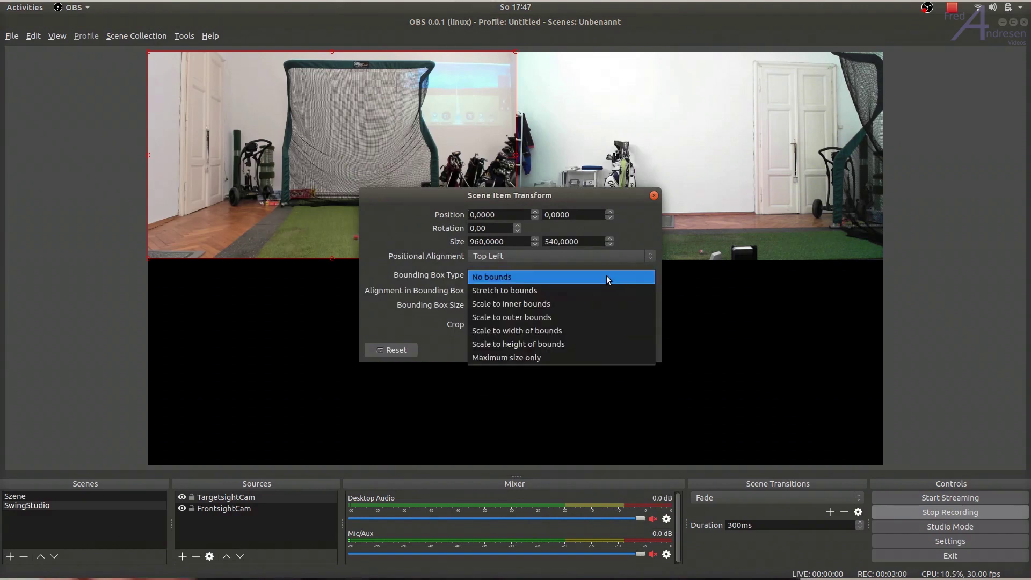
{"action": "left_click", "coordinate": [538, 303]}
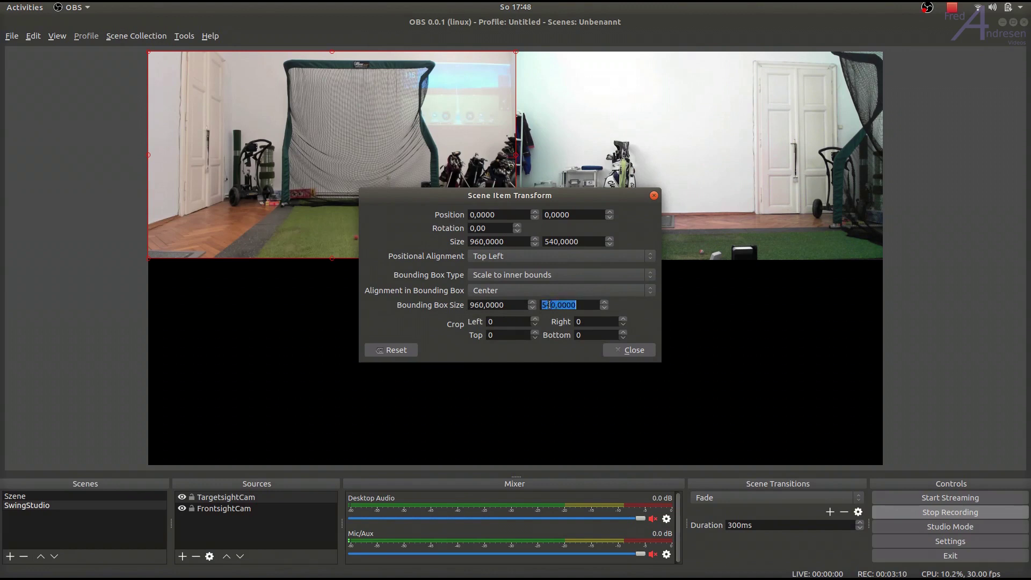
{"action": "type", "text": "1080"}
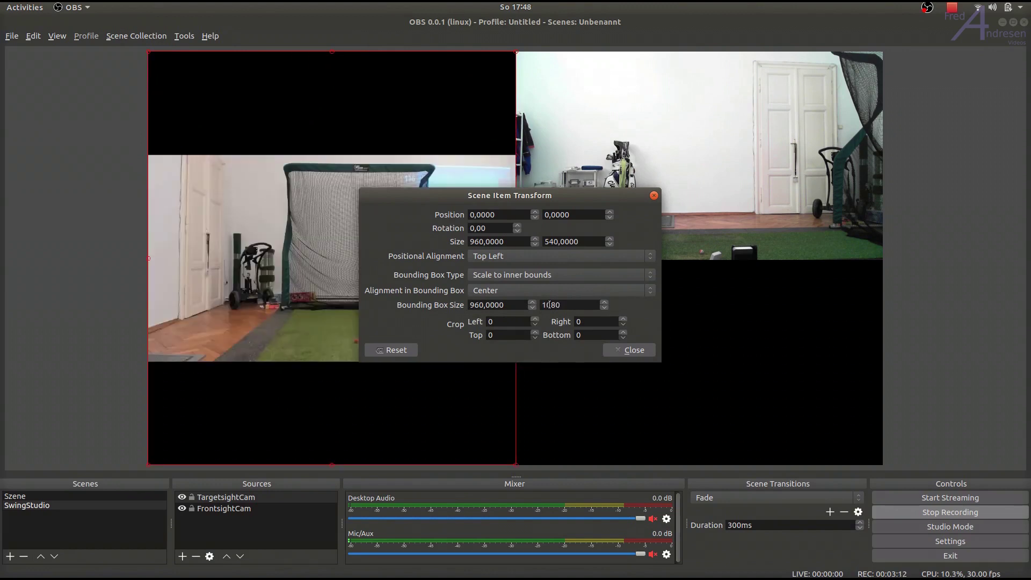
- Confirm the 1080 bounding height and raise TargetsightCam's Crop Left value
{"action": "key", "text": "Tab"}
{"action": "key", "text": "Up"}
{"action": "key", "text": "Up"}
{"action": "key", "text": "Up"}
{"action": "key", "text": "Up"}
{"action": "key", "text": "Up"}
{"action": "key", "text": "Up"}
{"action": "key", "text": "Up"}
{"action": "key", "text": "Up"}
{"action": "key", "text": "Up"}
{"action": "key", "text": "Up"}
{"action": "key", "text": "Up"}
{"action": "key", "text": "Up"}
{"action": "key", "text": "Up"}
{"action": "key", "text": "Up"}
{"action": "key", "text": "Up"}
{"action": "key", "text": "Up"}
{"action": "key", "text": "Up"}
{"action": "key", "text": "Up"}
{"action": "key", "text": "Up"}
{"action": "key", "text": "Up"}
{"action": "key", "text": "Up"}
{"action": "key", "text": "Up"}
{"action": "key", "text": "Up"}
{"action": "key", "text": "Up"}
{"action": "key", "text": "Up"}
{"action": "key", "text": "Up"}
{"action": "key", "text": "Up"}
{"action": "key", "text": "Up"}
{"action": "key", "text": "Up"}
{"action": "key", "text": "Up"}
{"action": "key", "text": "Up"}
{"action": "key", "text": "Up"}
{"action": "key", "text": "Up"}
{"action": "key", "text": "Up"}
{"action": "key", "text": "Up"}
{"action": "key", "text": "Up"}
{"action": "key", "text": "Up"}
{"action": "key", "text": "Up"}
{"action": "key", "text": "Up"}
{"action": "key", "text": "Up"}
{"action": "key", "text": "Up"}
{"action": "key", "text": "Up"}
{"action": "key", "text": "Up"}
{"action": "key", "text": "Up"}
{"action": "key", "text": "Up"}
{"action": "key", "text": "Up"}
{"action": "key", "text": "Up"}
{"action": "key", "text": "Up"}
{"action": "key", "text": "Up"}
{"action": "key", "text": "Up"}
{"action": "key", "text": "Up"}
{"action": "key", "text": "Up"}
{"action": "key", "text": "Up"}
{"action": "key", "text": "Up"}
{"action": "key", "text": "Up"}
{"action": "key", "text": "Up"}
{"action": "key", "text": "Up"}
{"action": "key", "text": "Up"}
{"action": "key", "text": "Up"}
{"action": "key", "text": "Up"}
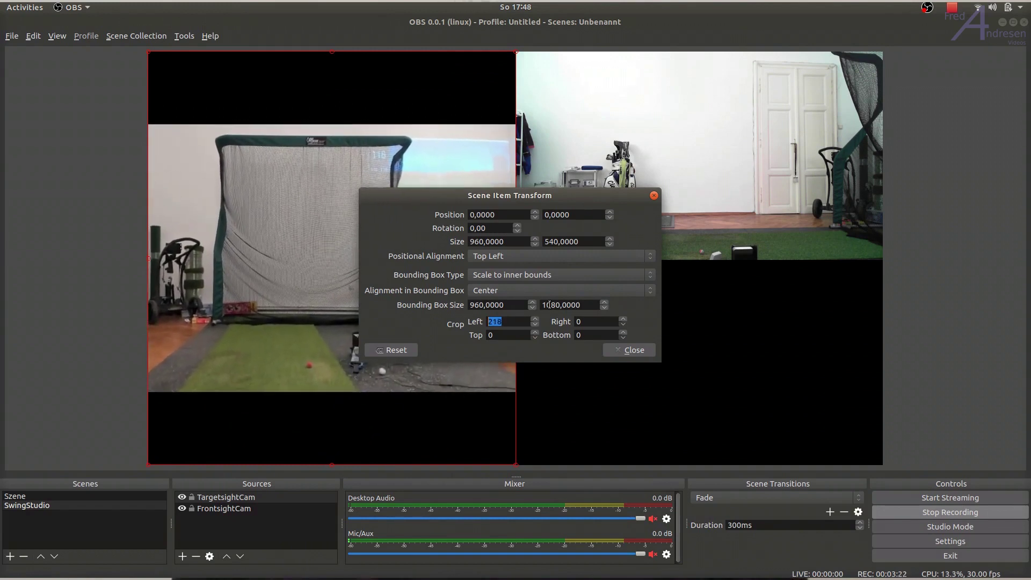